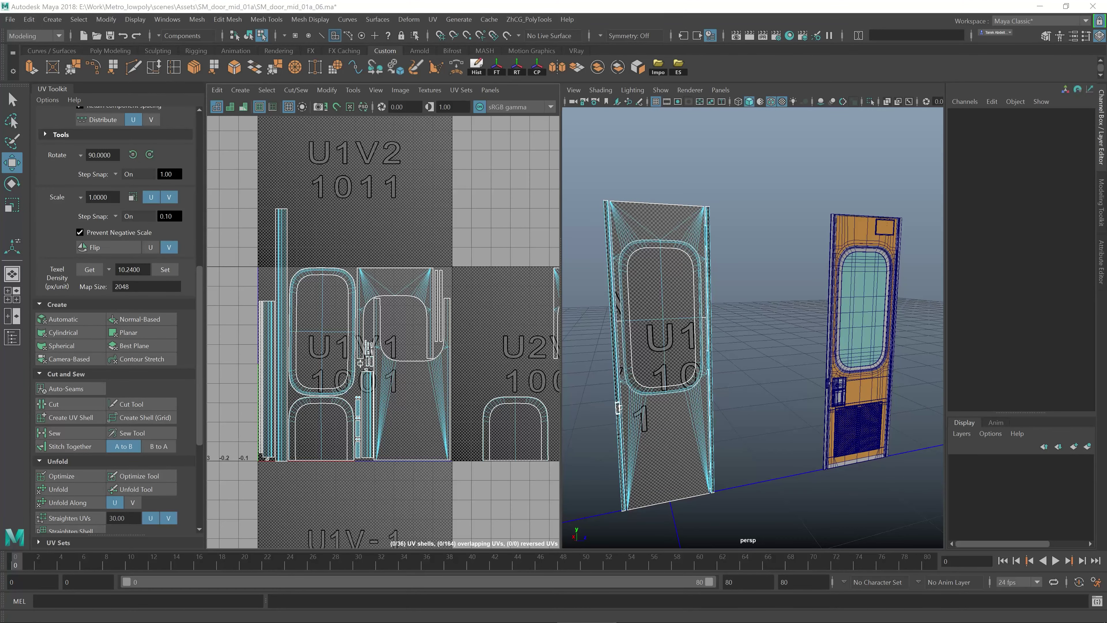
Step: Select all the low-poly door's UV shells and zoom the 3D view in on the checkered handle
alt+middle_drag(736, 309, 746, 313)
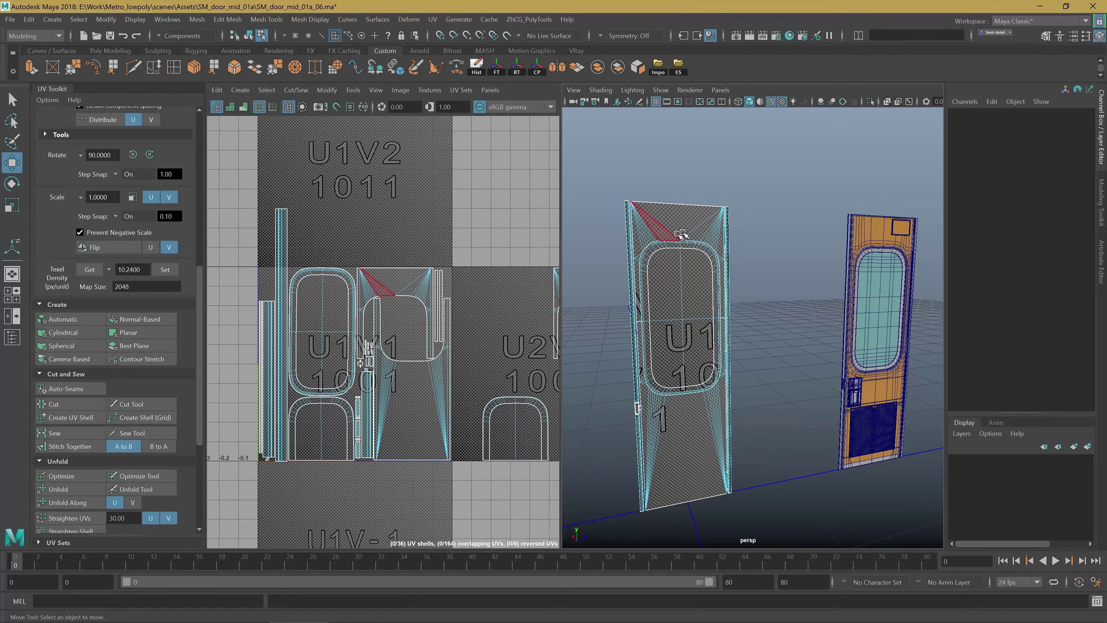
mouse_move(246, 165)
mouse_down()
mouse_move(446, 526)
mouse_move(451, 482)
mouse_up()
alt+middle_drag(411, 263, 425, 246)
scroll(723, 342, up, 3)
scroll(723, 342, up, 1)
scroll(724, 342, up, 5)
click(692, 346)
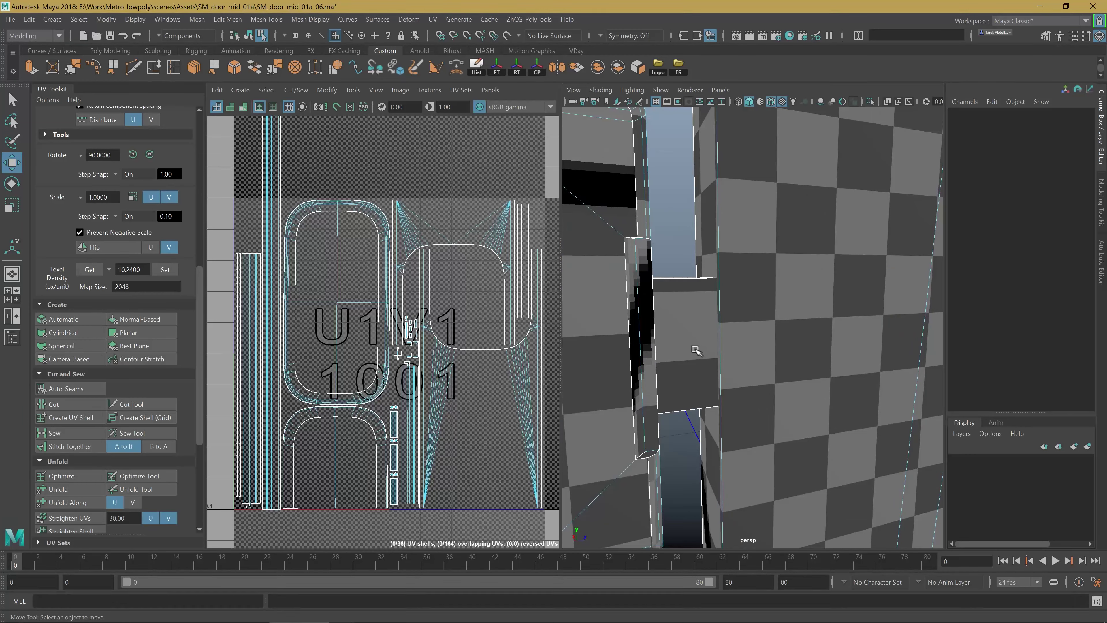
Step: Select a face on the handle's side and zoom the UV layout in on its shell
mouse_move(693, 346)
alt+mouse_down()
mouse_move(673, 347)
mouse_move(697, 344)
alt+mouse_up()
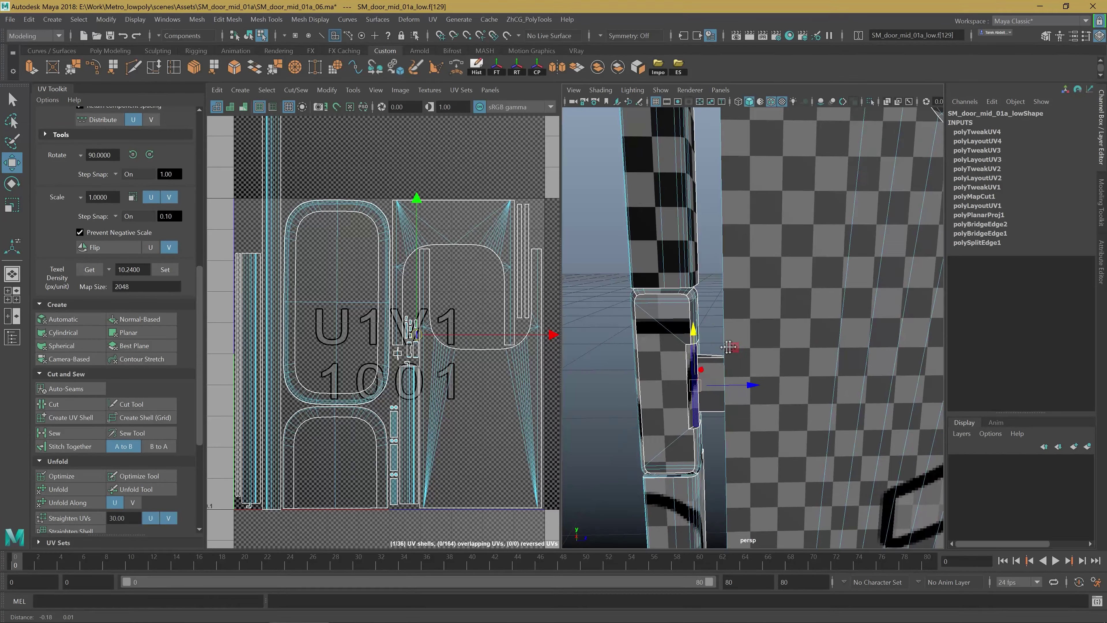
alt+right_drag(698, 345, 705, 339)
alt+drag(705, 340, 667, 315)
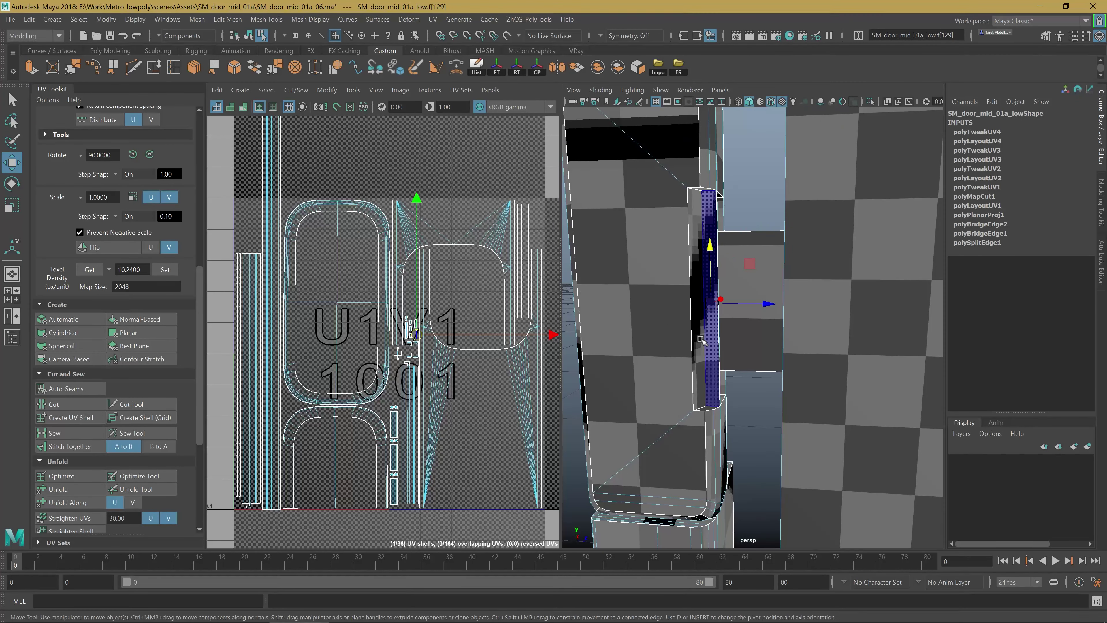
click(650, 434)
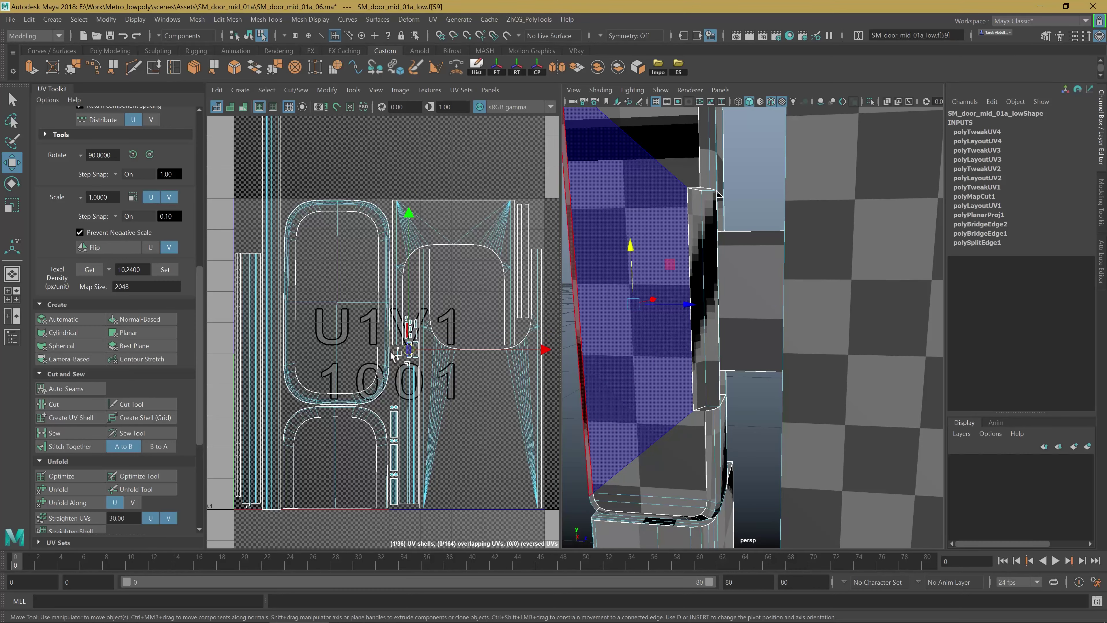
alt+right_drag(405, 344, 476, 368)
alt+middle_drag(476, 368, 447, 377)
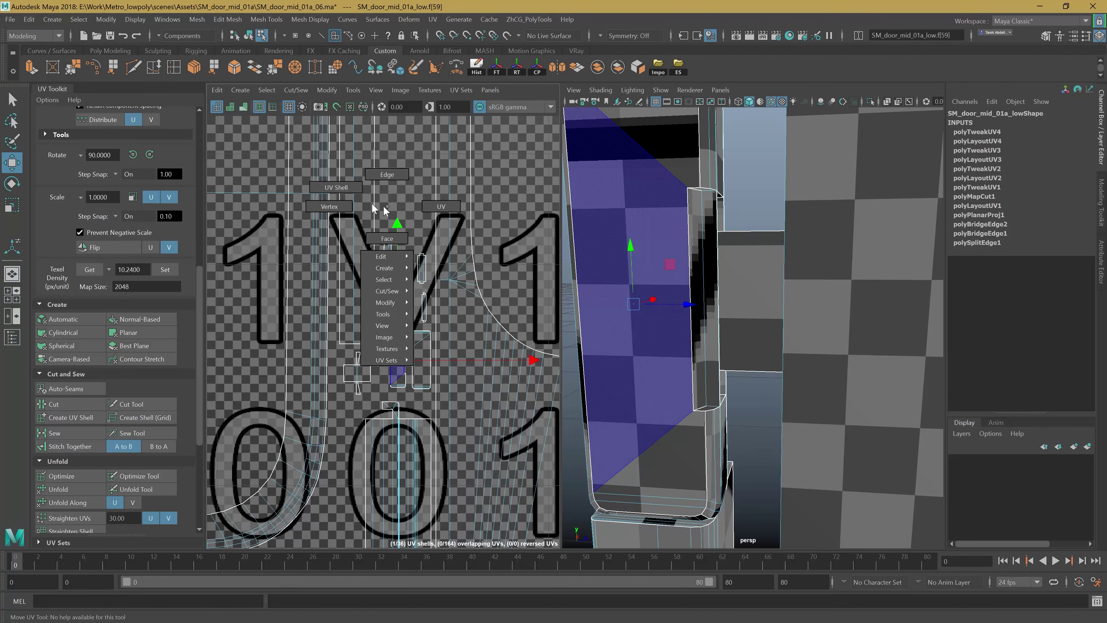
Step: Select all ten handle UV shells in UV Shell mode and frame them
click(383, 205)
drag(386, 222, 435, 394)
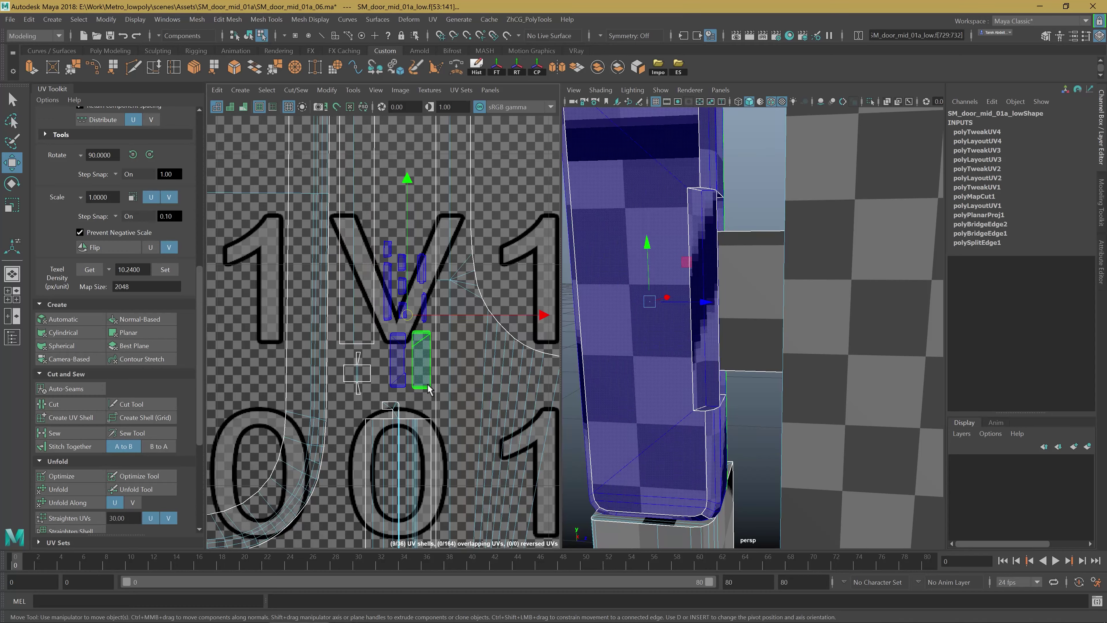
shift+click(358, 370)
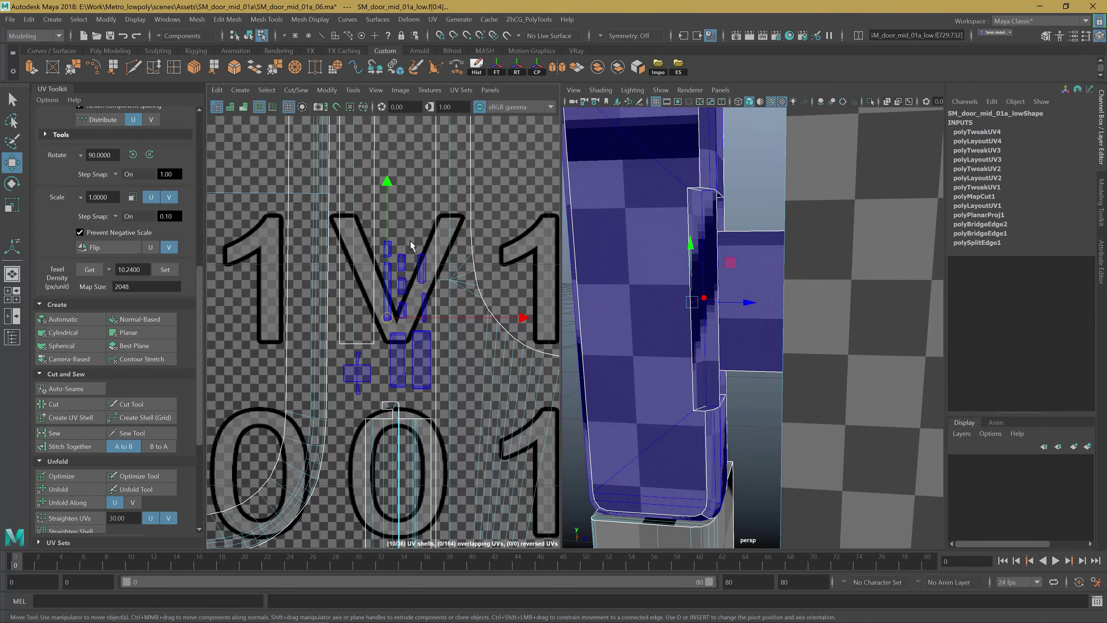
scroll(699, 304, up, 5)
key(f)
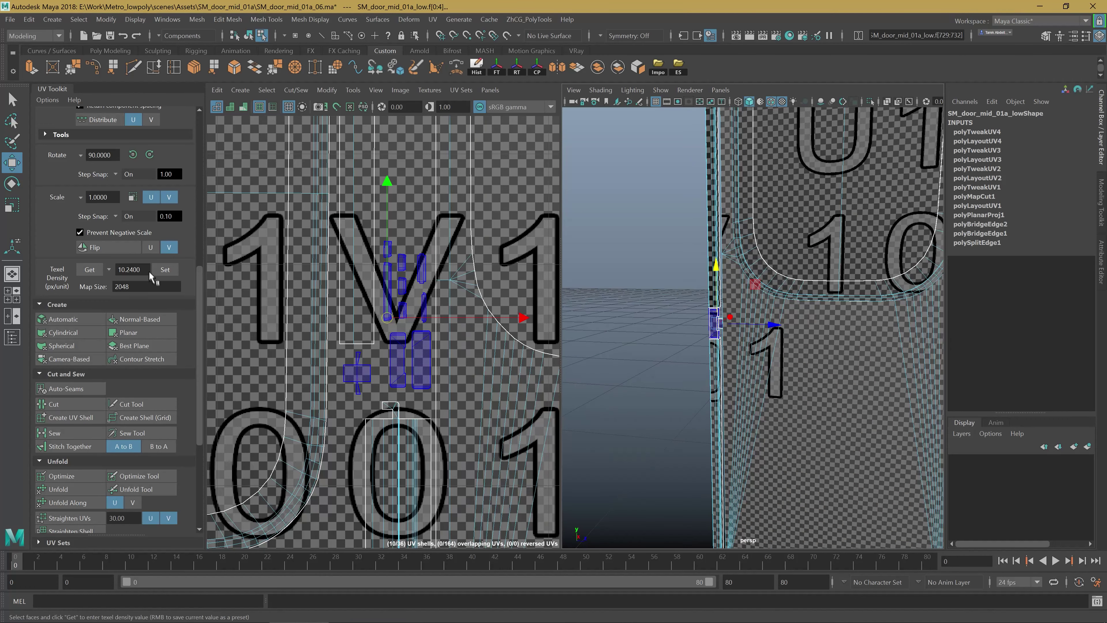
Step: Check the texel density of 10.24 px/unit and pan the UV layout to the full tile
double_click(130, 272)
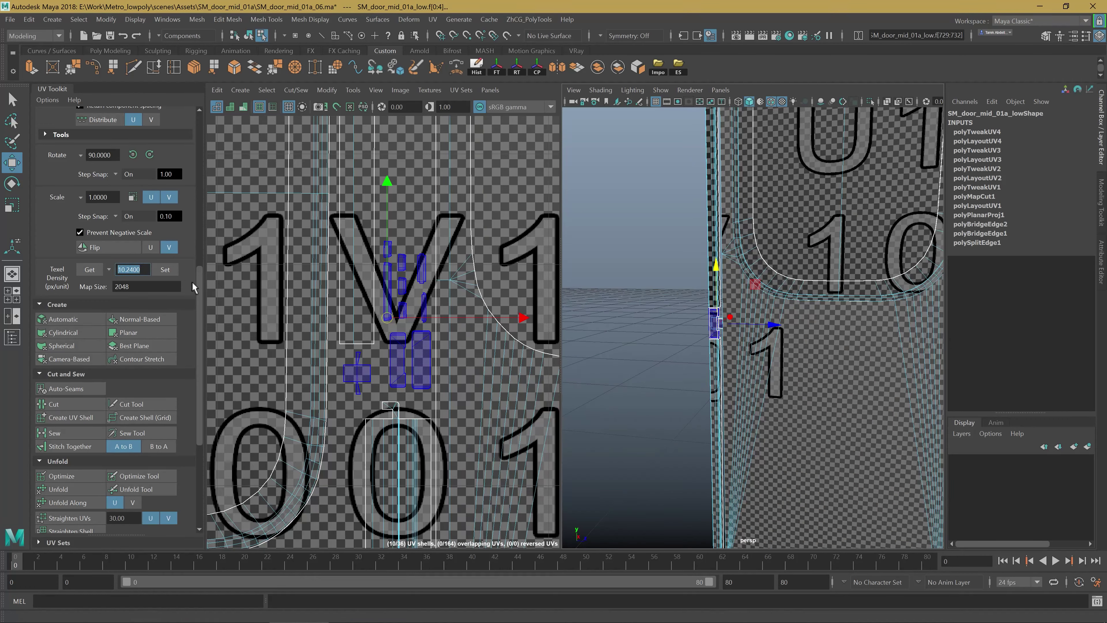
alt+middle_drag(445, 335, 431, 330)
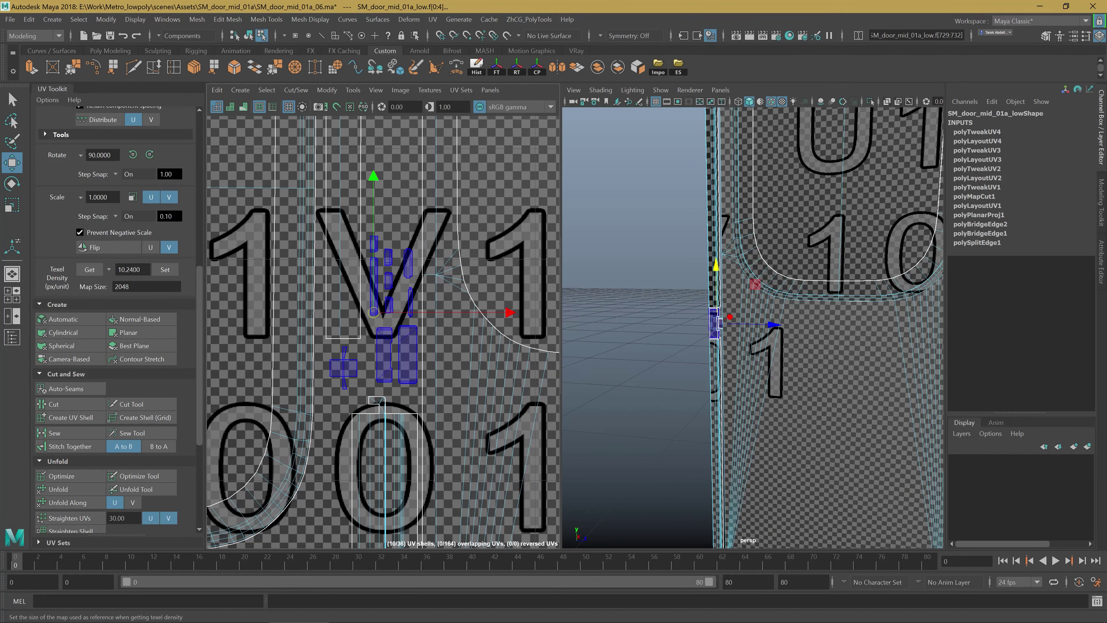
scroll(338, 315, down, 1)
scroll(344, 317, down, 3)
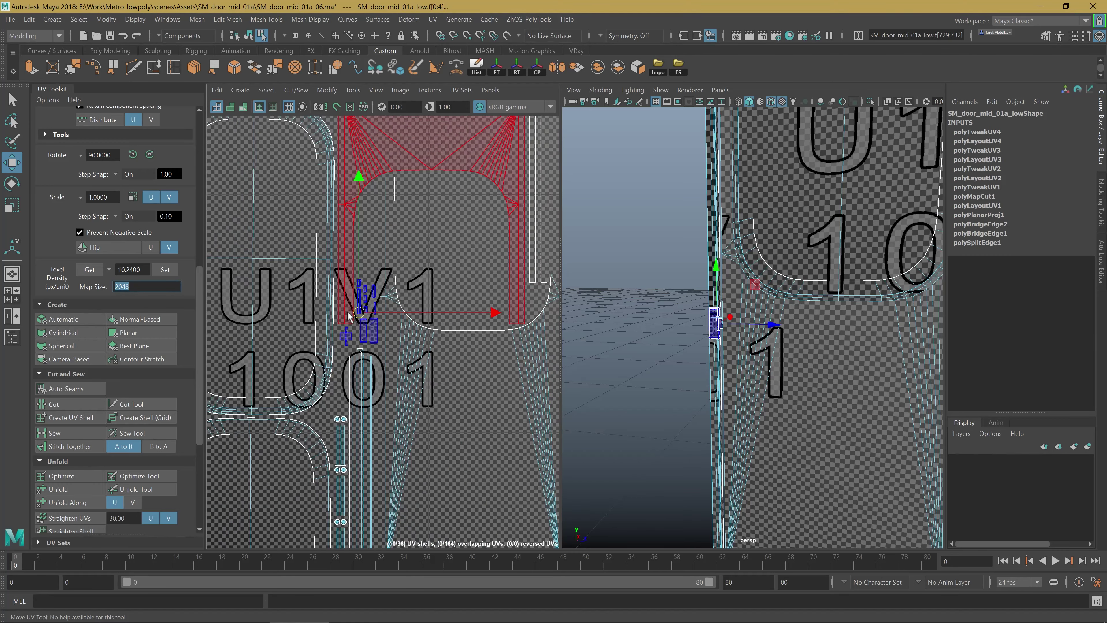
scroll(349, 318, down, 3)
alt+middle_drag(348, 318, 356, 353)
Step: Orbit and zoom the 3D view to see the door at an angle
alt+drag(667, 375, 750, 366)
scroll(714, 386, down, 3)
scroll(771, 346, up, 3)
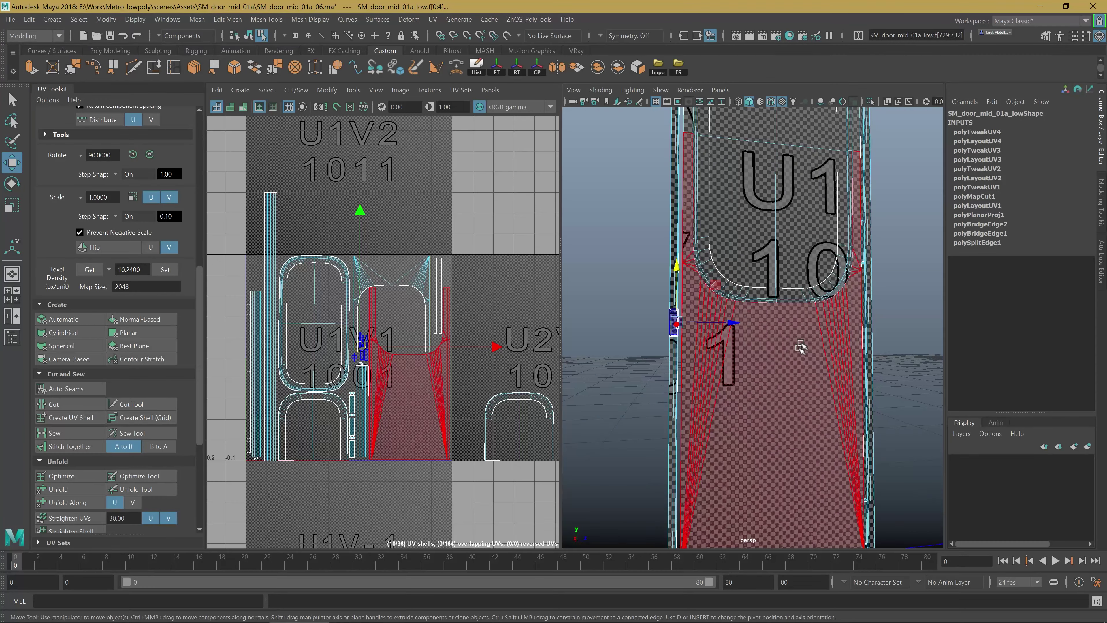
scroll(771, 306, up, 1)
scroll(759, 349, up, 3)
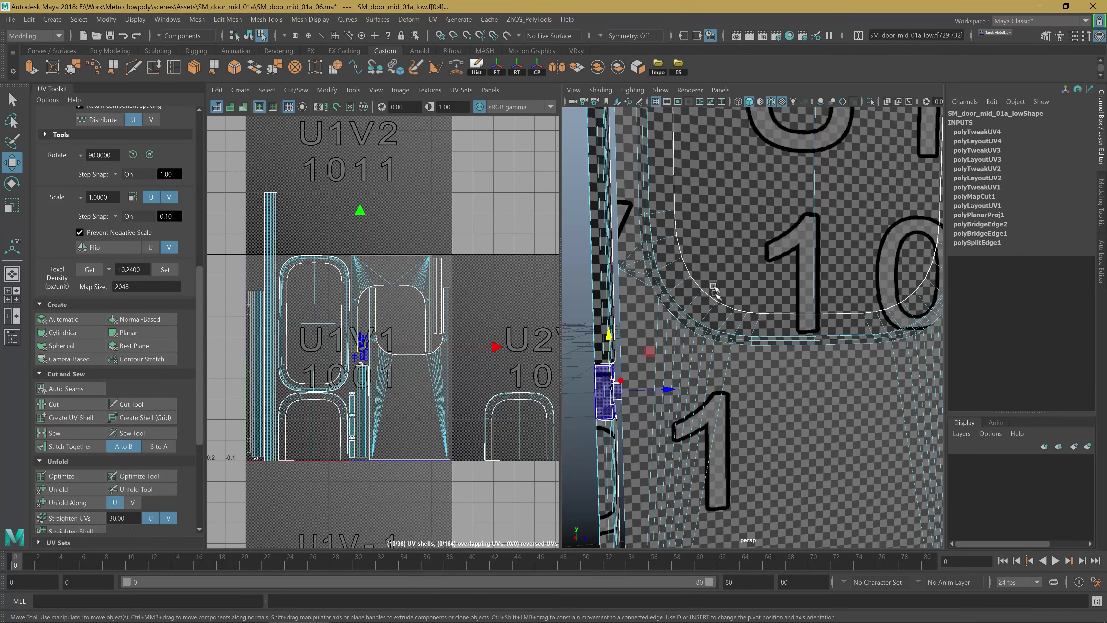
scroll(736, 361, up, 2)
scroll(726, 369, down, 2)
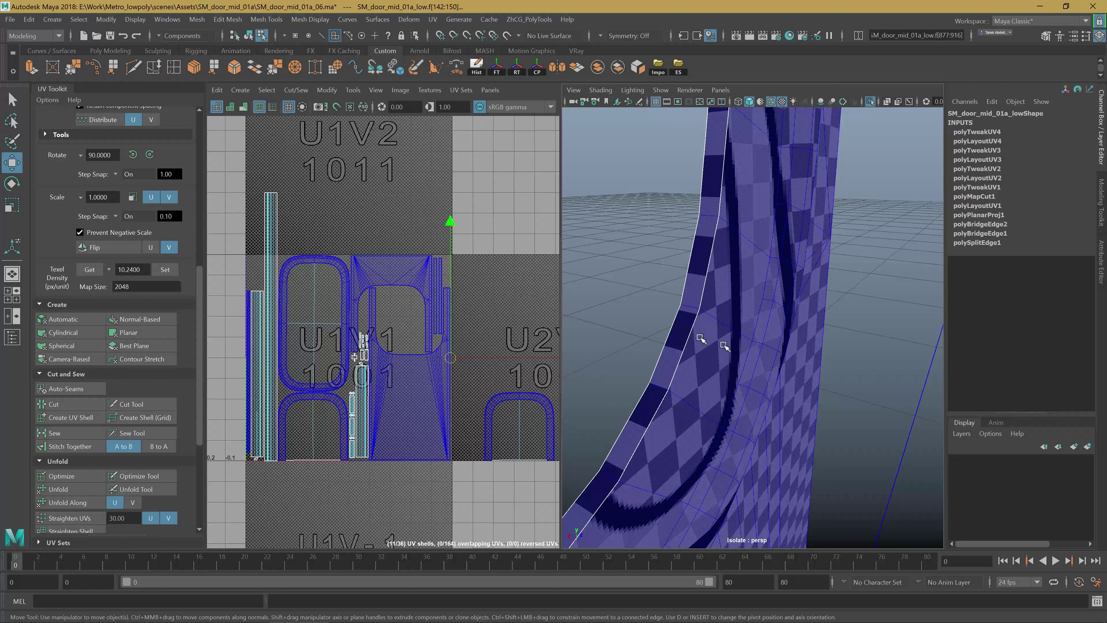
Step: Isolate the curved door-edge strip, orbit around it, and undo recent face selections
click(697, 305)
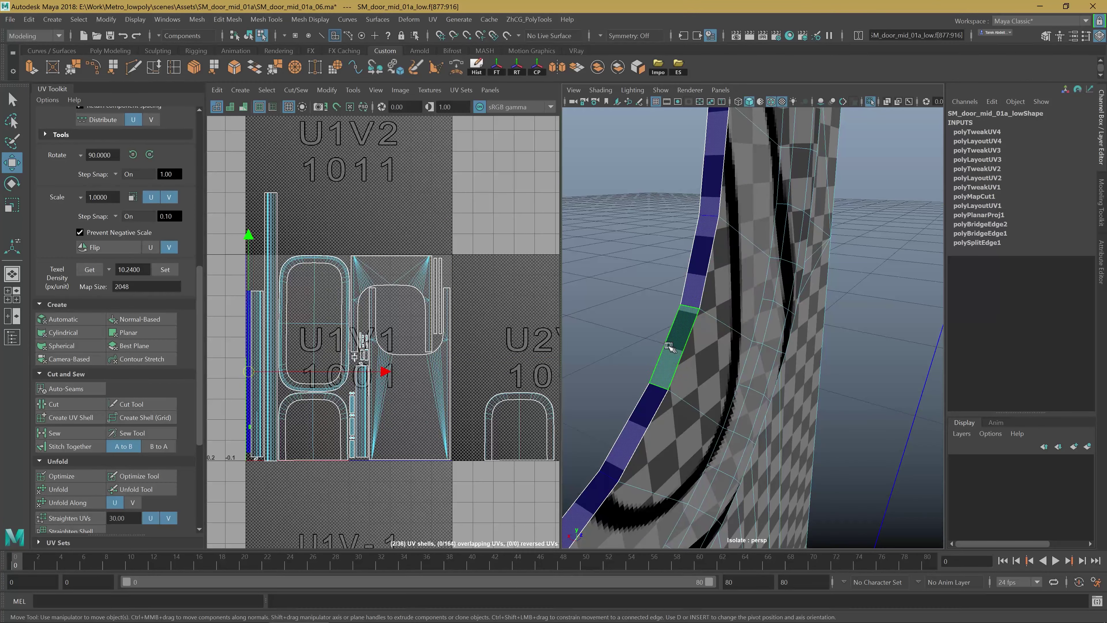
alt+drag(670, 300, 662, 295)
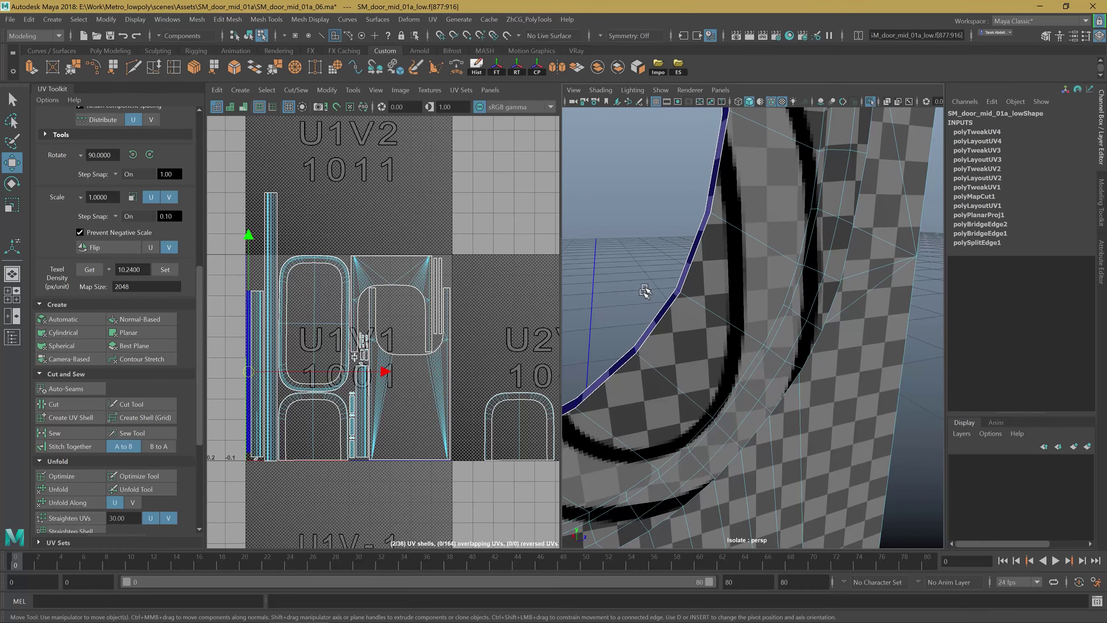
scroll(355, 346, up, 2)
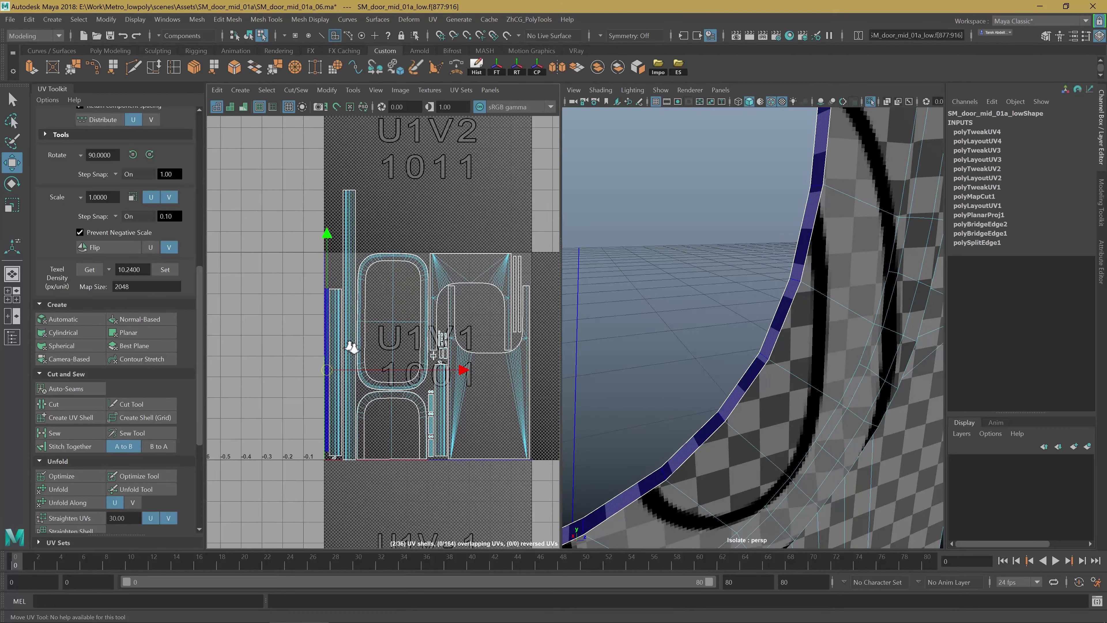
scroll(355, 347, up, 3)
alt+drag(845, 321, 844, 311)
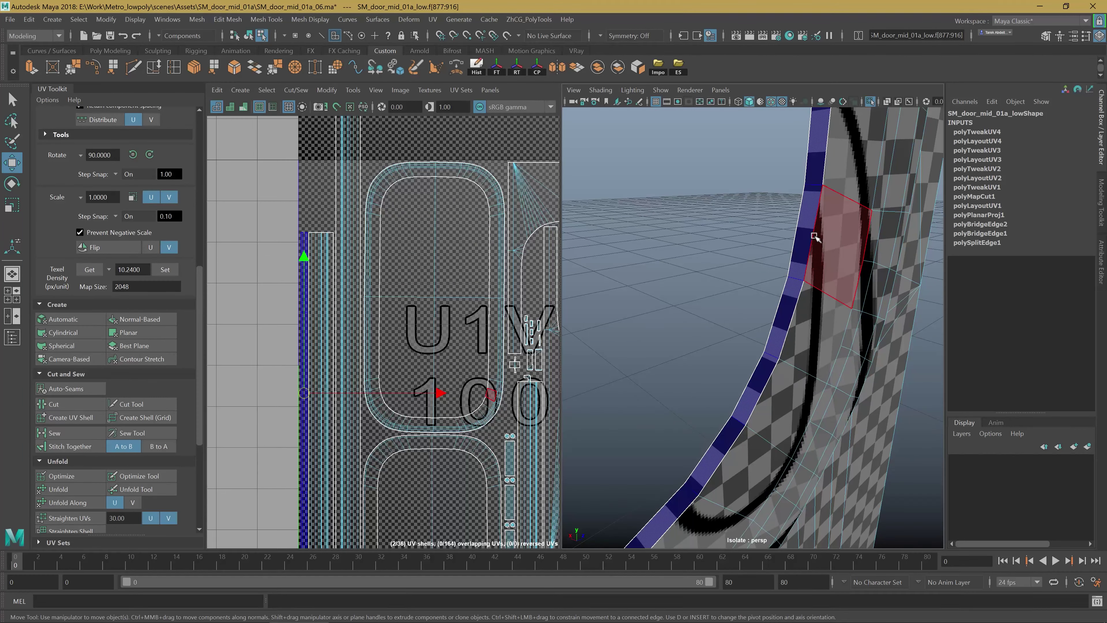
key(ctrl+z)
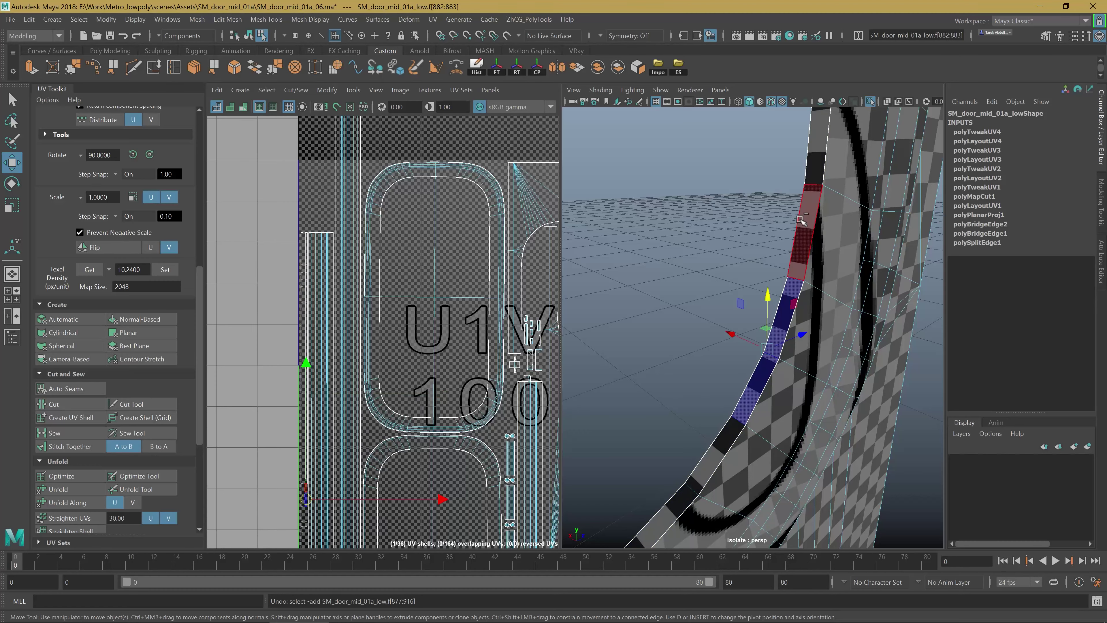
key(ctrl+z)
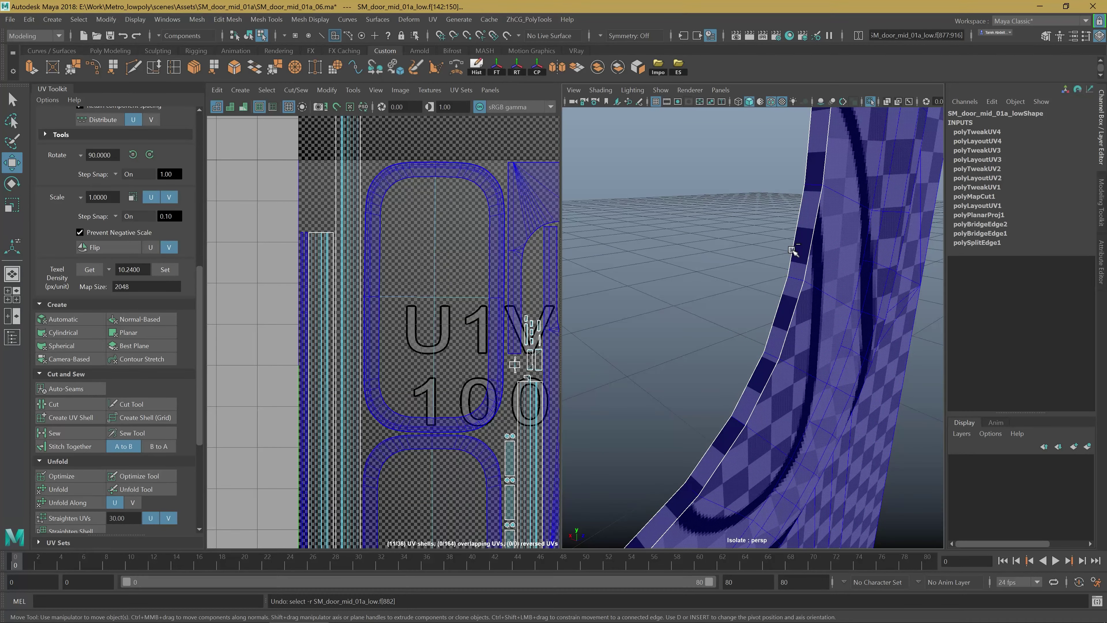
Step: Select and frame faces on the strip, then undo the pick and clear the selection
click(780, 267)
key(f)
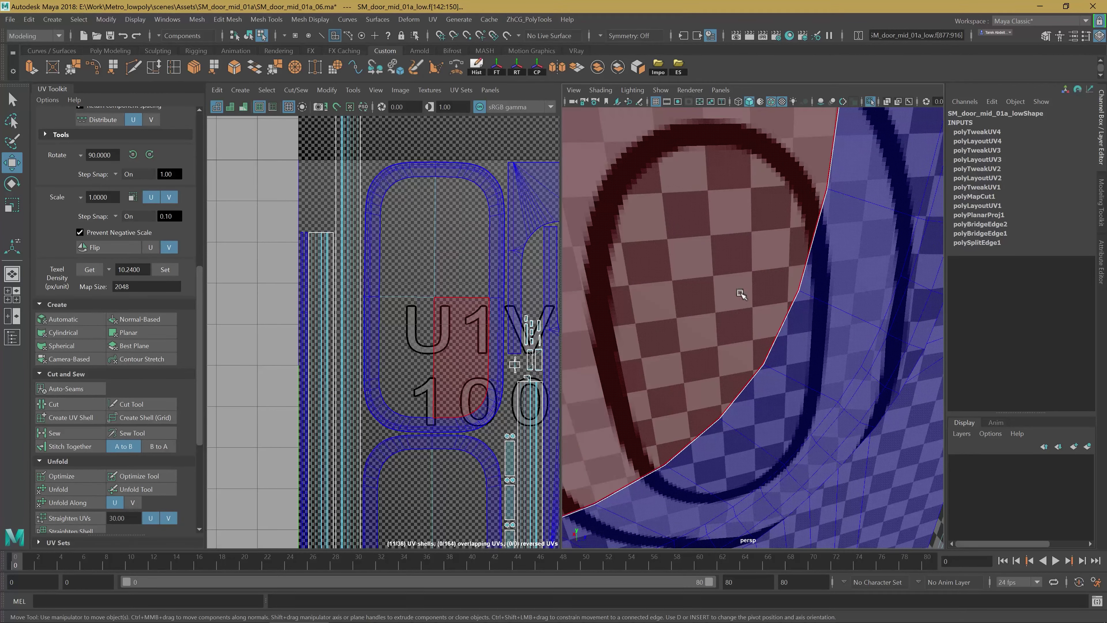
click(831, 333)
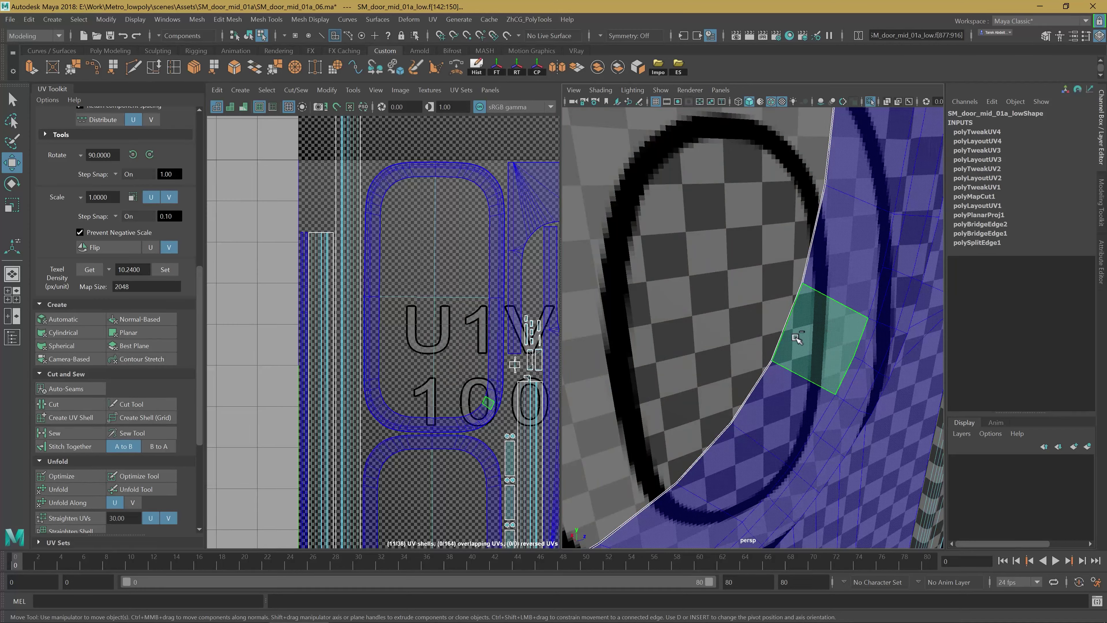
key(ctrl+z)
key(shift+z)
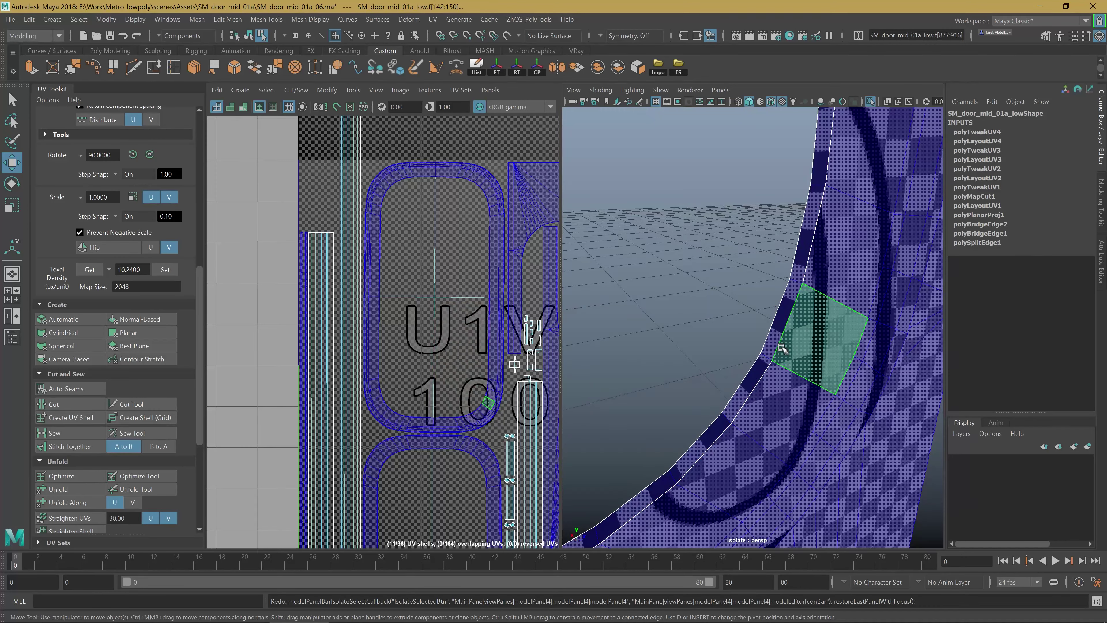
click(781, 348)
mouse_move(781, 348)
alt+mouse_down()
mouse_move(798, 371)
mouse_move(750, 352)
alt+mouse_up()
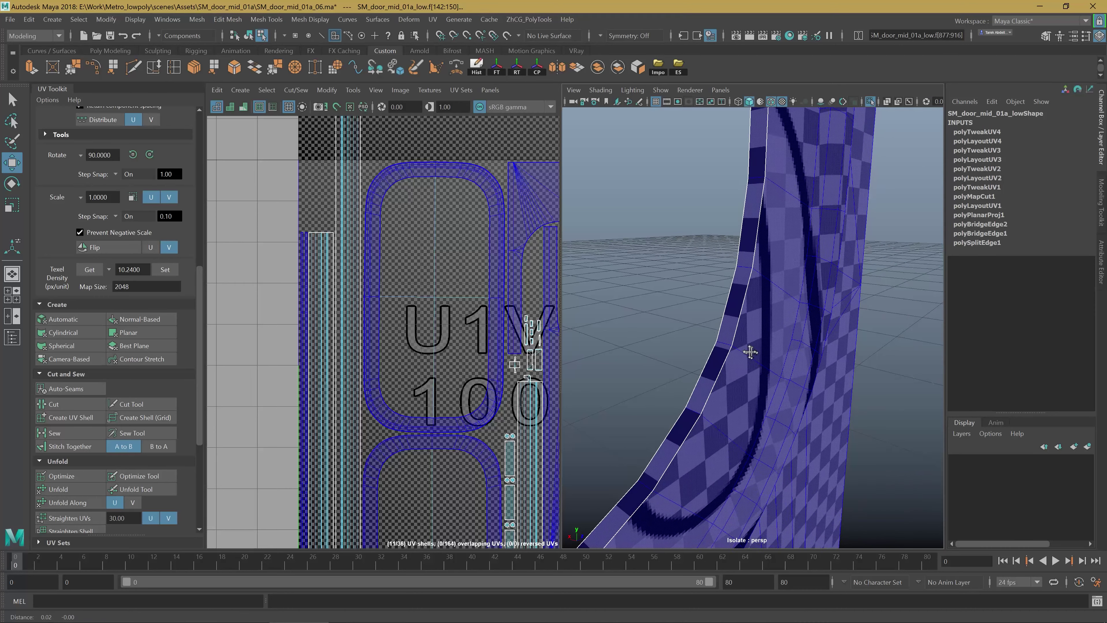
Step: Orbit around the strip's curved corner and pick a door-edge face to check its UVs
click(727, 332)
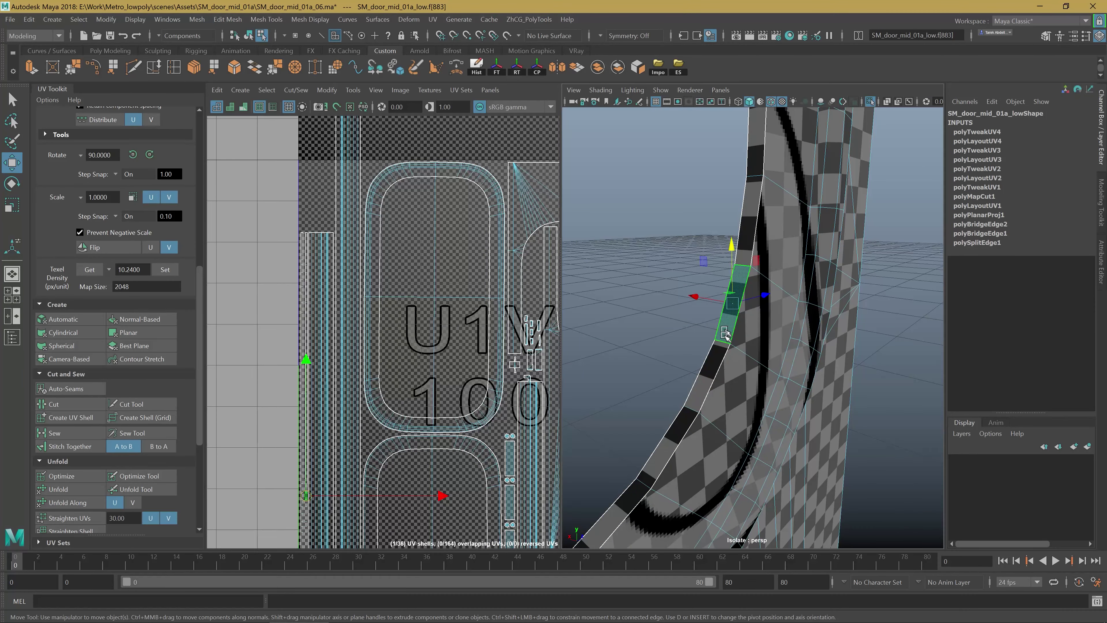
alt+drag(725, 335, 679, 363)
mouse_move(680, 363)
alt+right_down()
mouse_move(690, 366)
mouse_move(641, 362)
alt+right_up()
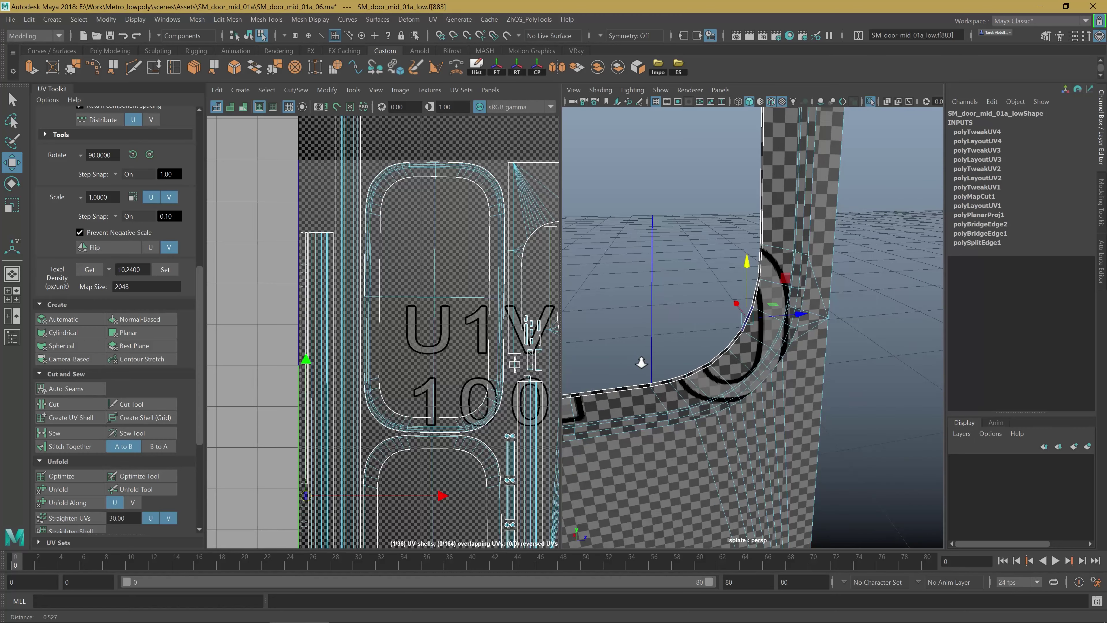
alt+drag(641, 362, 724, 346)
alt+middle_drag(724, 346, 757, 354)
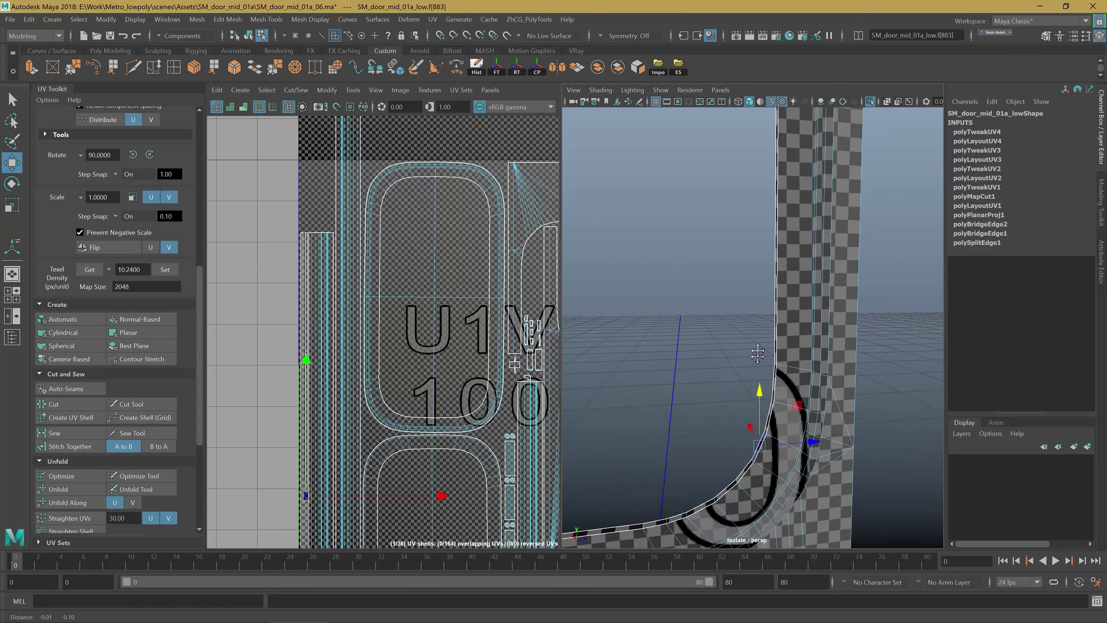
alt+drag(757, 354, 792, 364)
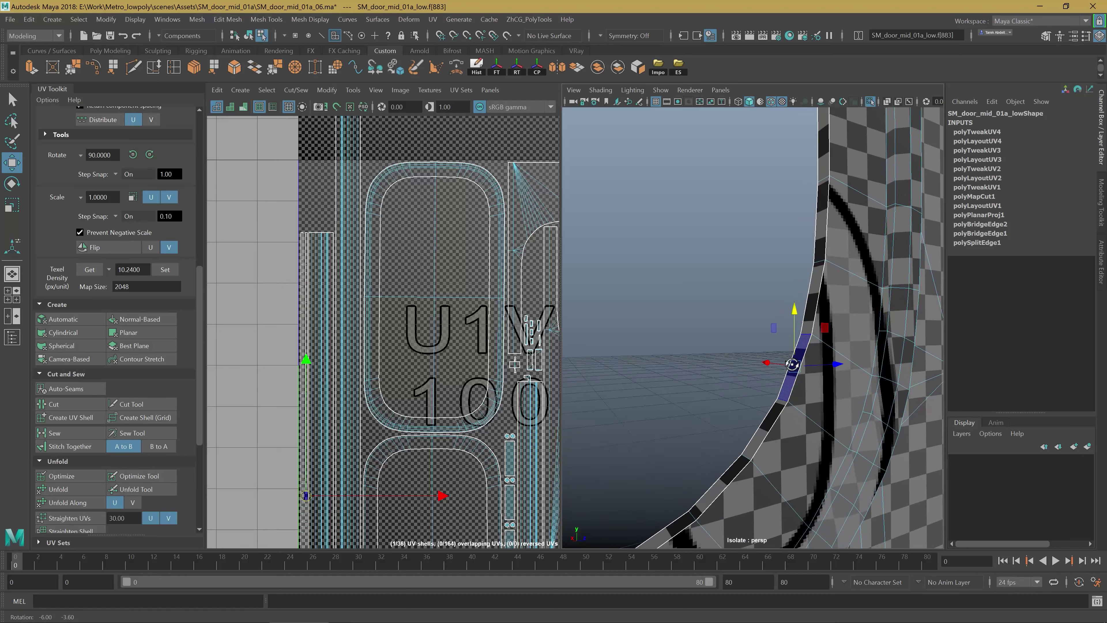
click(786, 394)
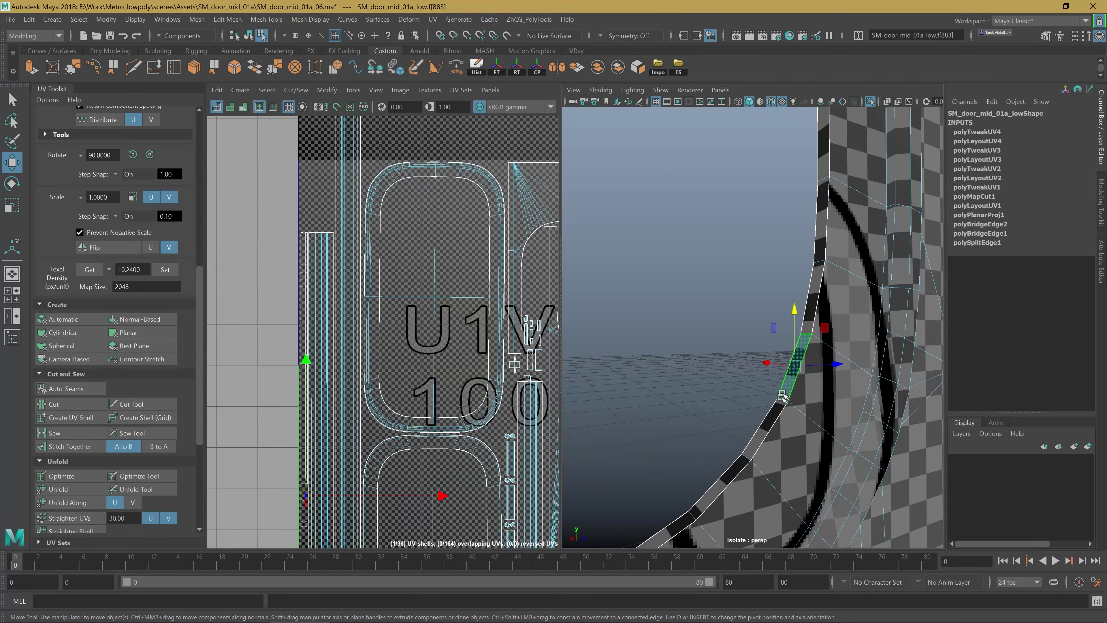
Step: Select the loop of door-edge faces, then a single edge face to inspect its UVs
mouse_move(761, 433)
alt+mouse_down()
mouse_move(850, 432)
mouse_move(819, 355)
mouse_move(780, 376)
alt+mouse_up()
double_click(850, 432)
click(820, 355)
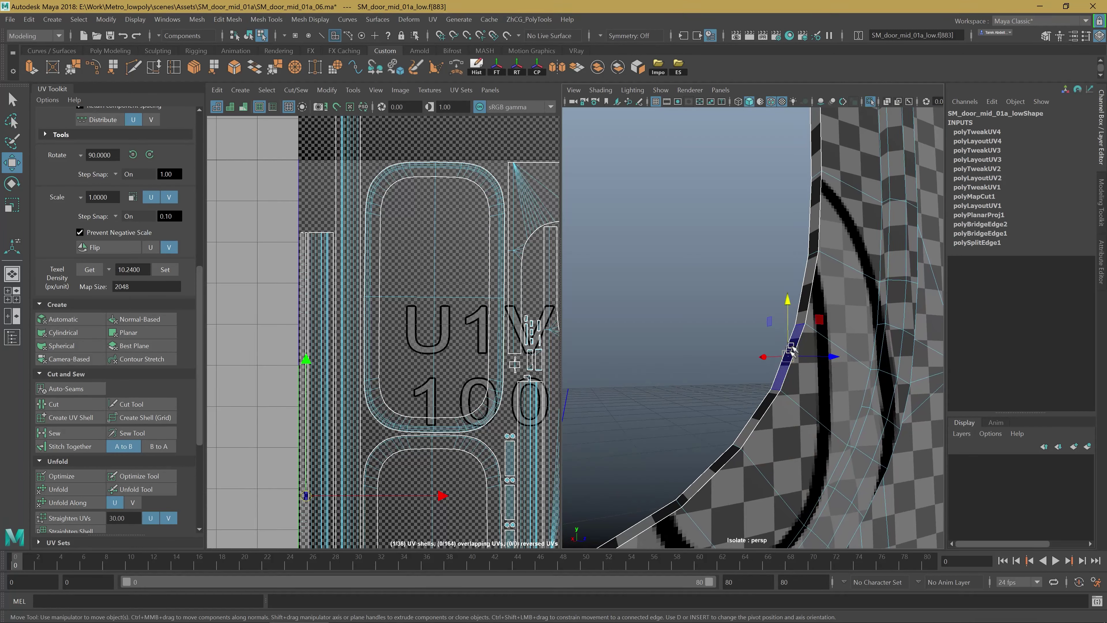
click(709, 386)
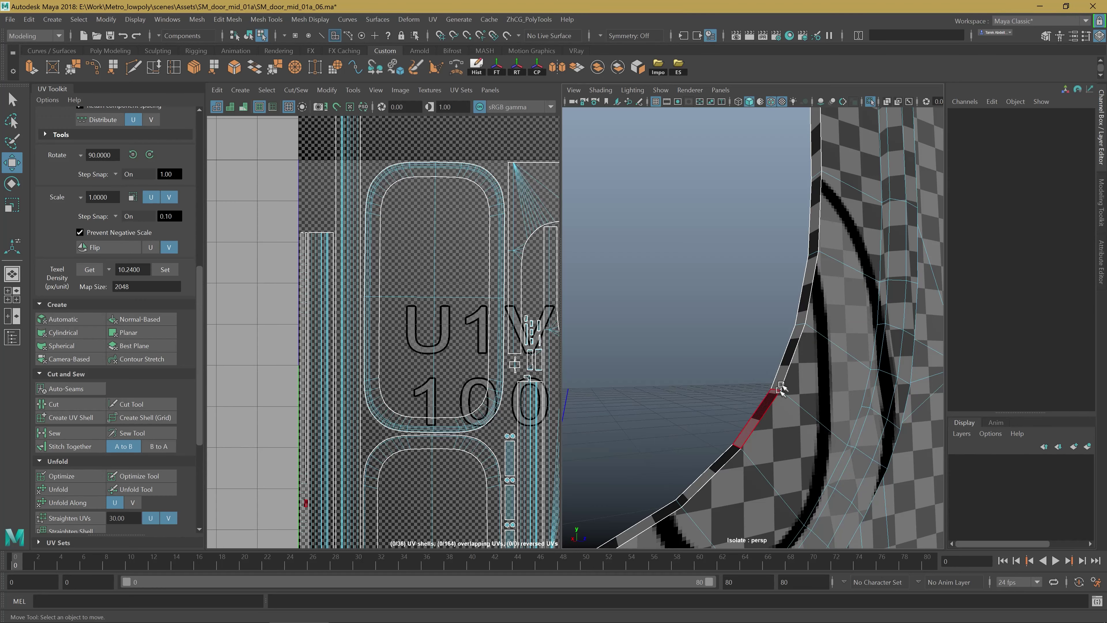
mouse_move(740, 395)
alt+mouse_down()
mouse_move(778, 370)
mouse_move(790, 301)
alt+mouse_up()
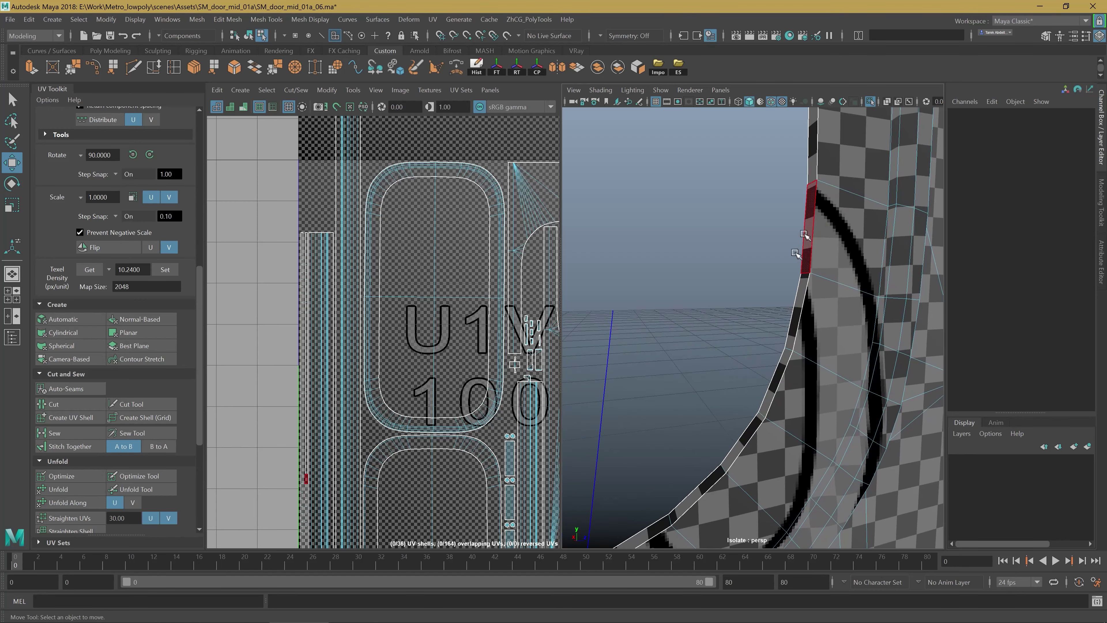
key(ctrl+z)
key(ctrl+z)
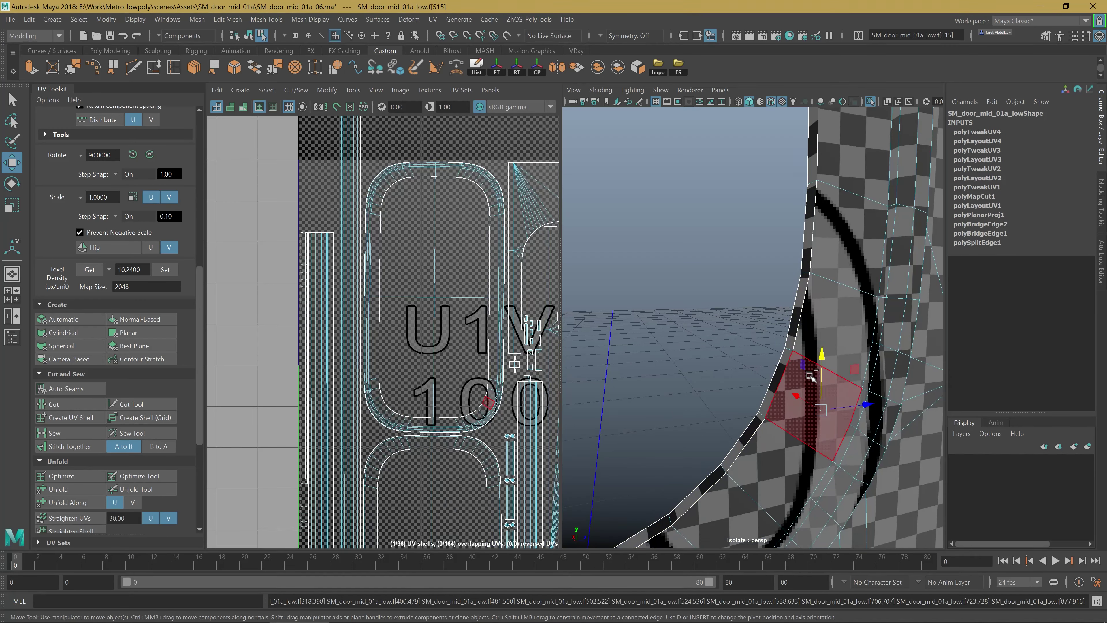
click(810, 391)
Step: Exit isolate view to show the whole scene and select the handle's faces
scroll(784, 371, down, 3)
scroll(759, 345, down, 5)
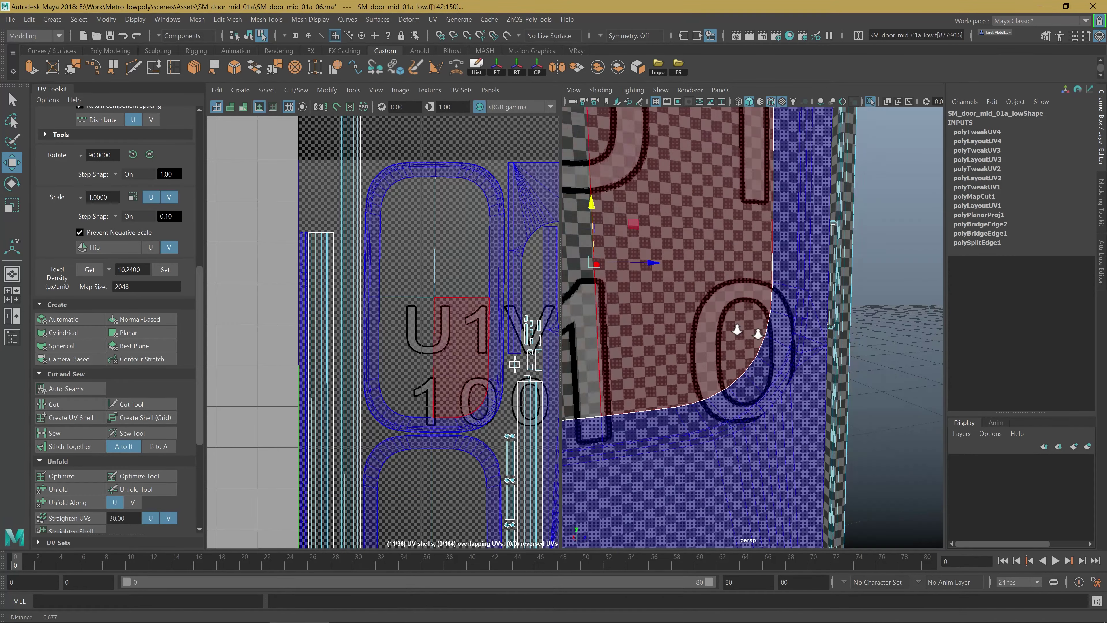
key(ctrl+1)
scroll(727, 315, up, 5)
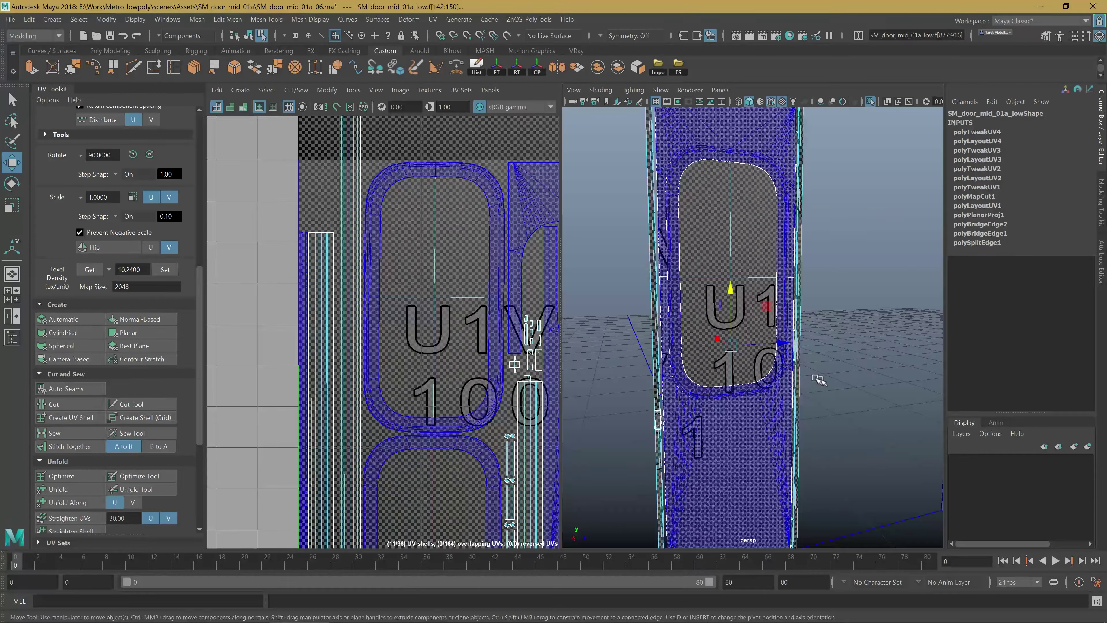
mouse_move(727, 315)
alt+mouse_down()
mouse_move(727, 387)
mouse_move(715, 392)
alt+mouse_up()
click(746, 382)
Step: Orbit close around the handle and door edge, picking a door-edge face
alt+right_drag(746, 383, 801, 345)
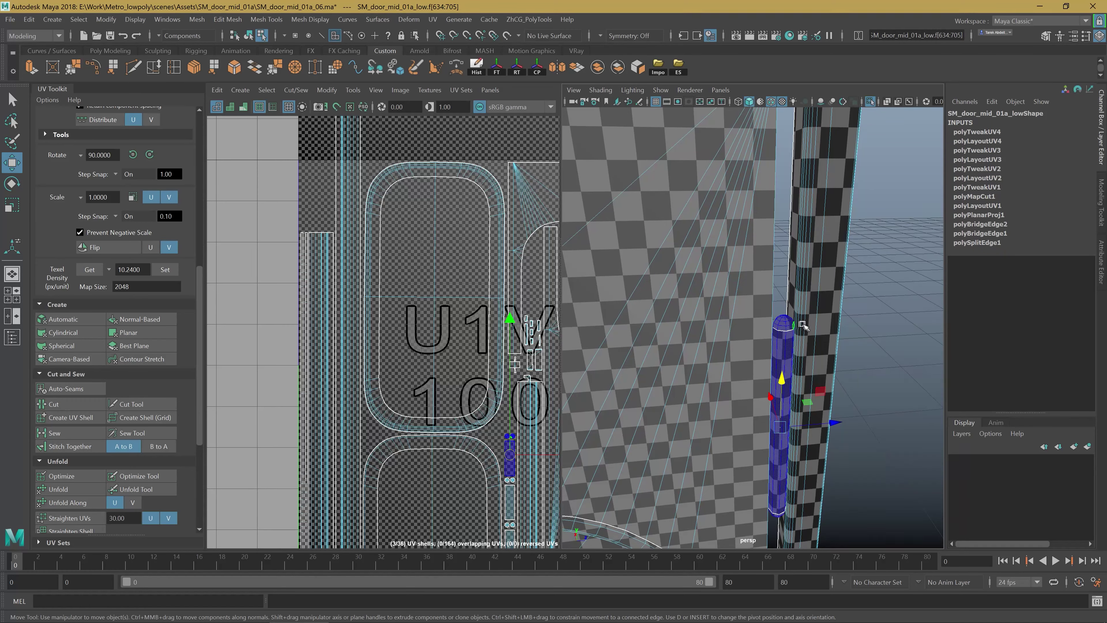
alt+drag(803, 325, 734, 365)
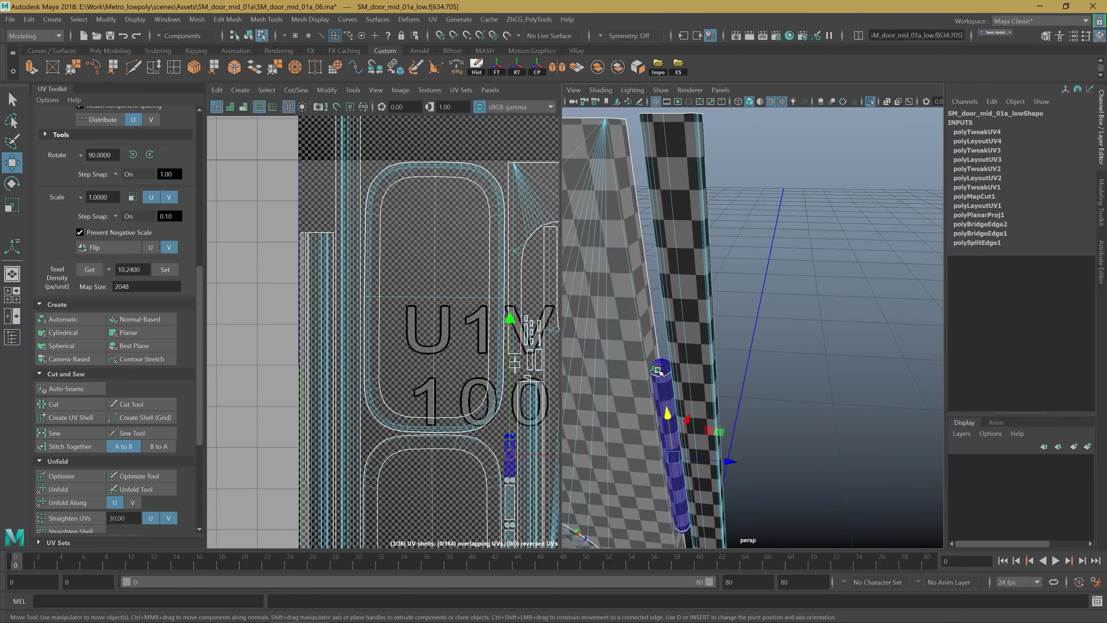
alt+drag(660, 367, 702, 351)
alt+right_drag(701, 351, 753, 378)
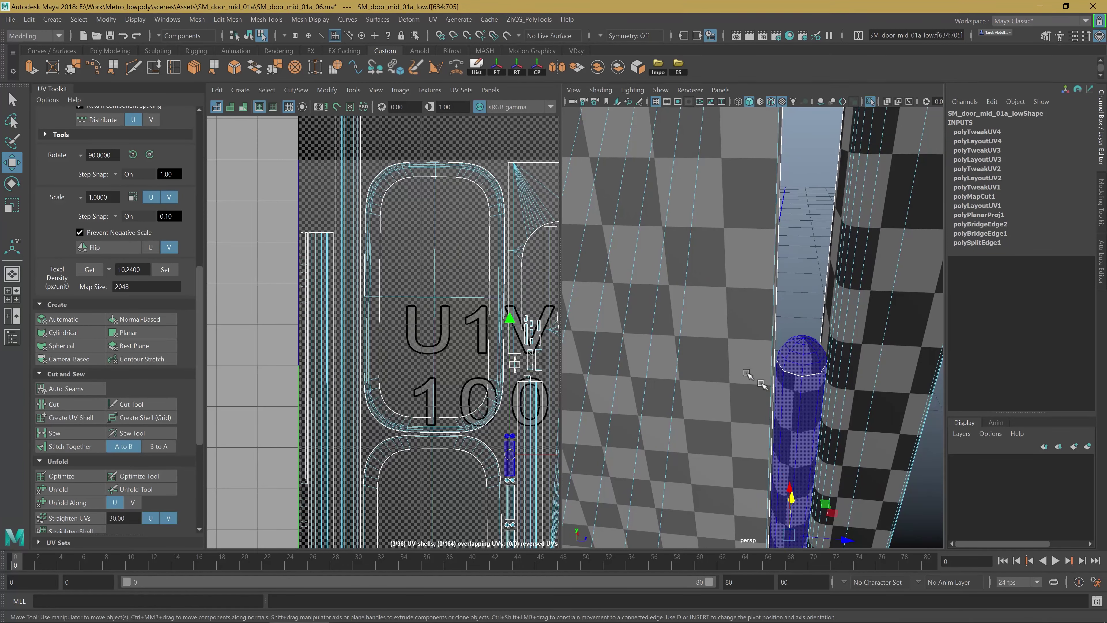
alt+drag(754, 378, 768, 378)
click(680, 370)
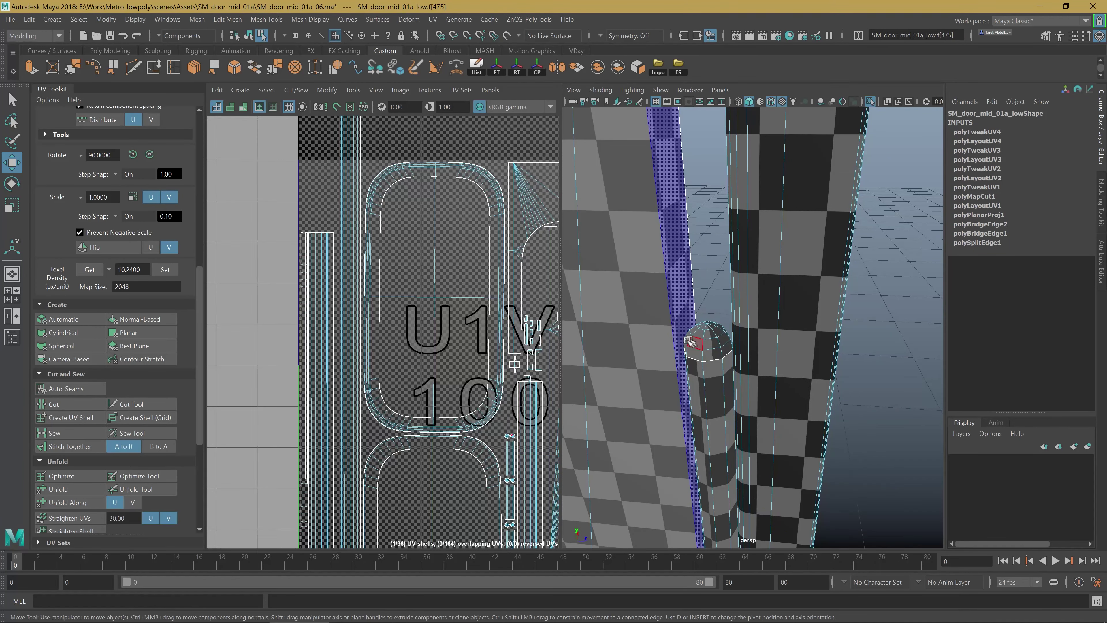
mouse_move(694, 378)
alt+mouse_down()
mouse_move(704, 373)
mouse_move(672, 292)
alt+mouse_up()
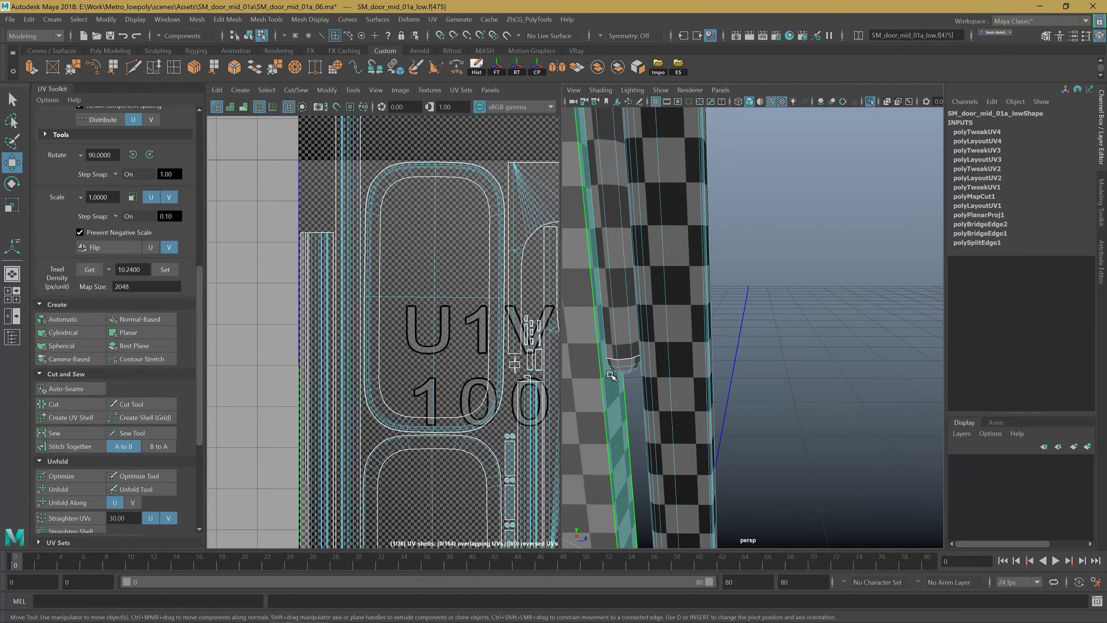
mouse_move(605, 359)
alt+mouse_down()
mouse_move(648, 370)
mouse_move(708, 366)
alt+mouse_up()
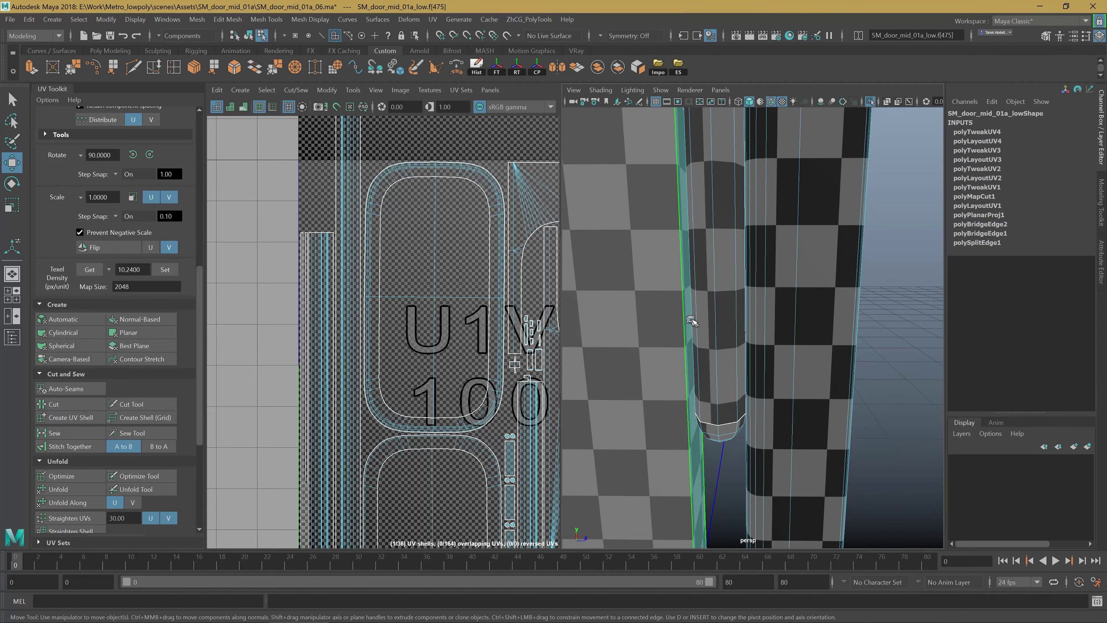
alt+drag(706, 302, 754, 401)
Step: Select and frame the handle cylinder, try shifting it sideways, and open the Move tool settings
double_click(767, 368)
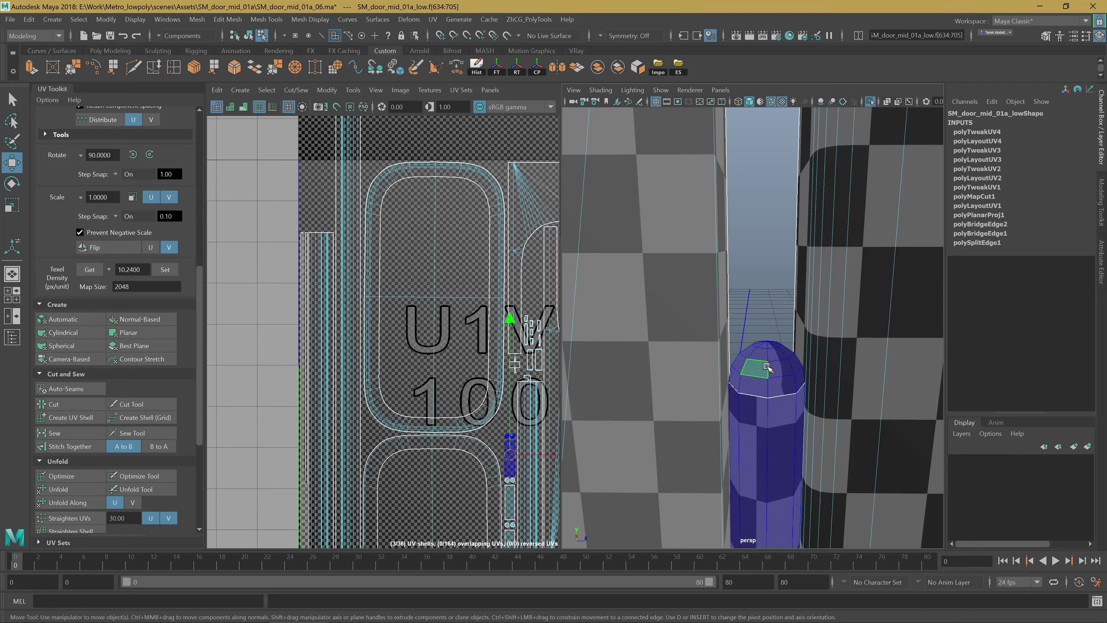
key(f)
mouse_move(770, 354)
alt+mouse_down()
mouse_move(717, 325)
mouse_move(722, 309)
mouse_move(716, 366)
mouse_move(674, 375)
mouse_move(697, 349)
mouse_move(677, 338)
mouse_move(733, 318)
mouse_move(713, 307)
mouse_move(741, 301)
alt+mouse_up()
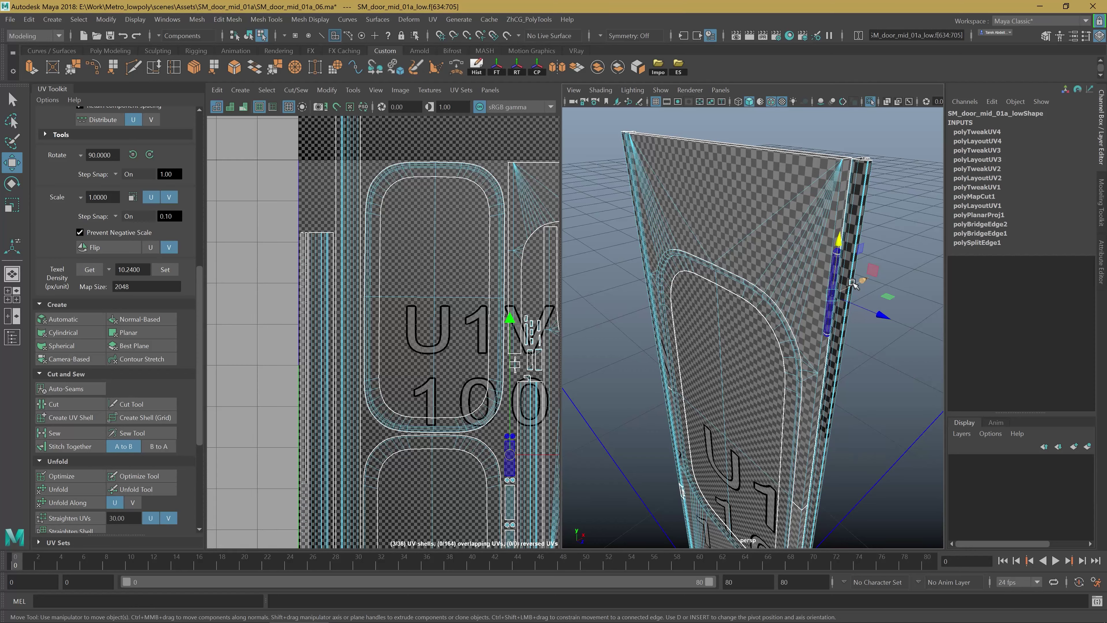
drag(852, 284, 736, 292)
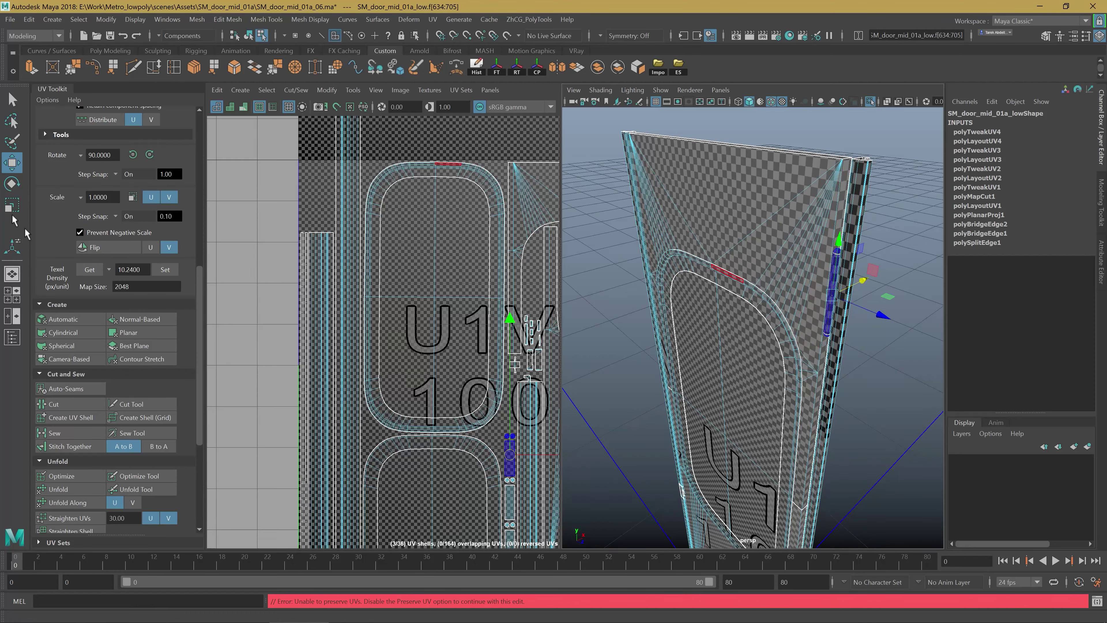
double_click(12, 162)
click(143, 247)
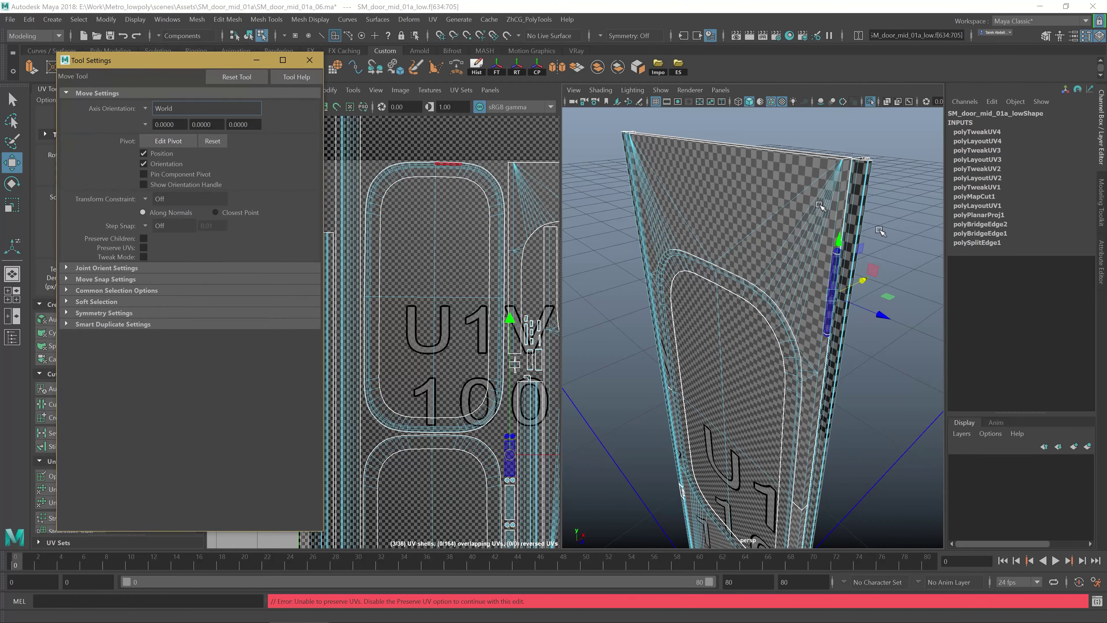
Step: Shift the handle left along the door, then undo the move
mouse_move(826, 310)
mouse_down()
mouse_move(806, 322)
mouse_move(833, 337)
mouse_move(933, 241)
mouse_up()
mouse_move(679, 310)
alt+mouse_down()
mouse_move(803, 298)
mouse_move(744, 302)
alt+mouse_up()
key(ctrl+z)
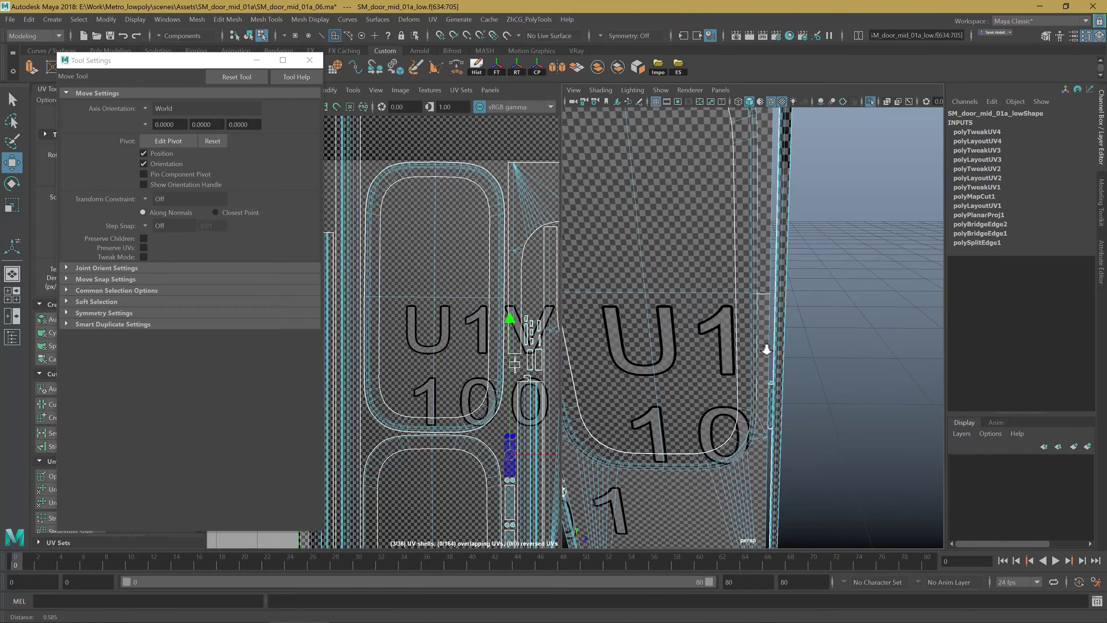
scroll(745, 302, up, 3)
Step: Select the door-edge face strips, then switch to whole-object selection mode
click(746, 284)
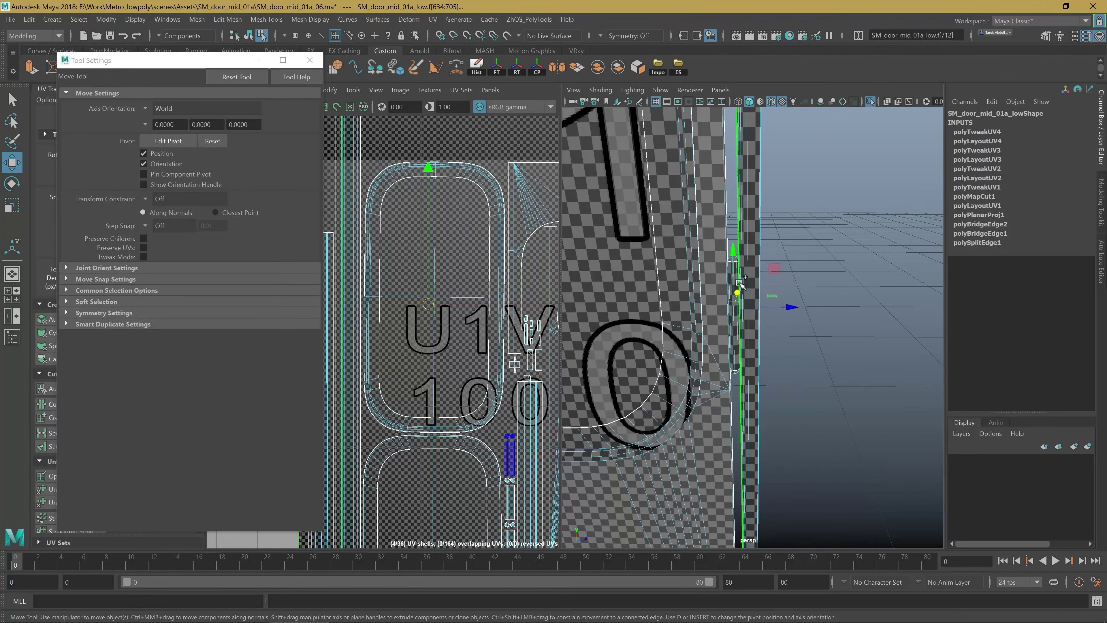
double_click(735, 297)
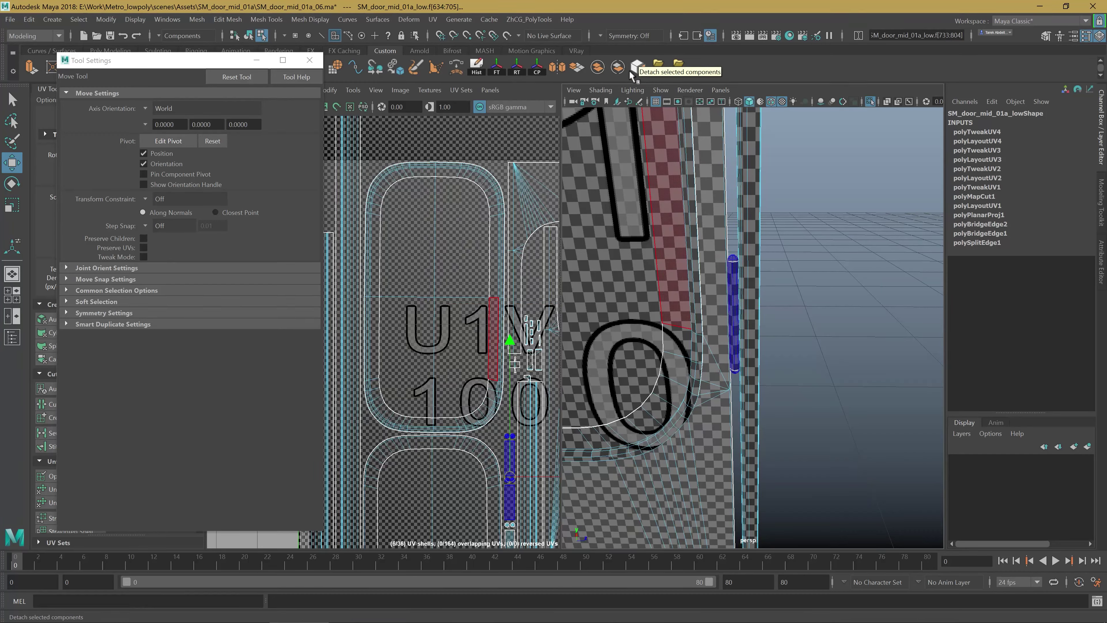
alt+drag(697, 283, 806, 338)
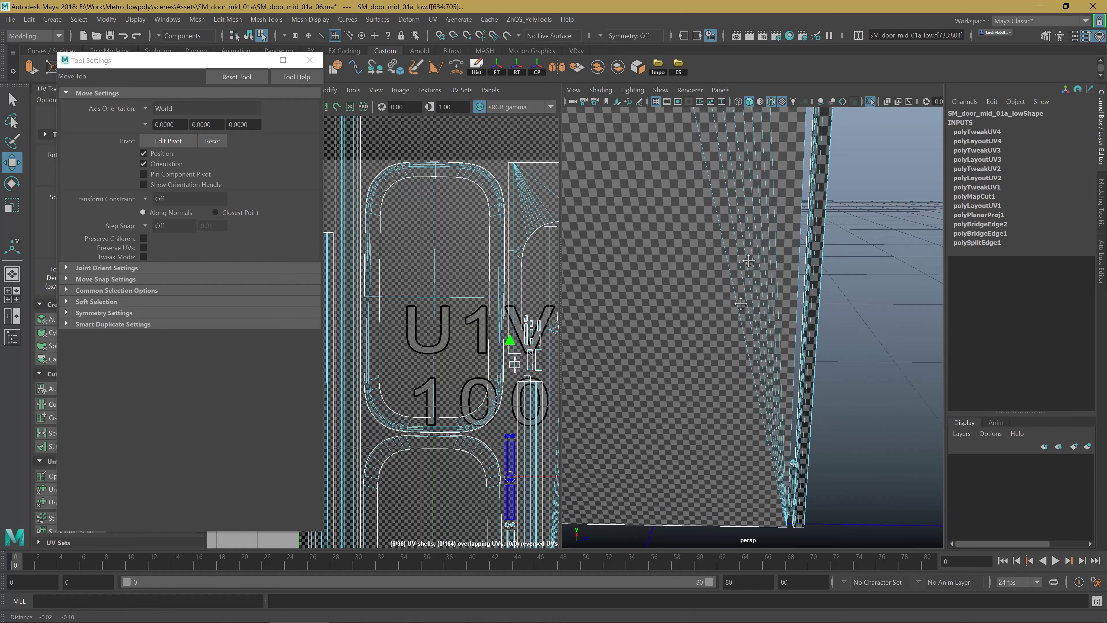
shift+click(806, 338)
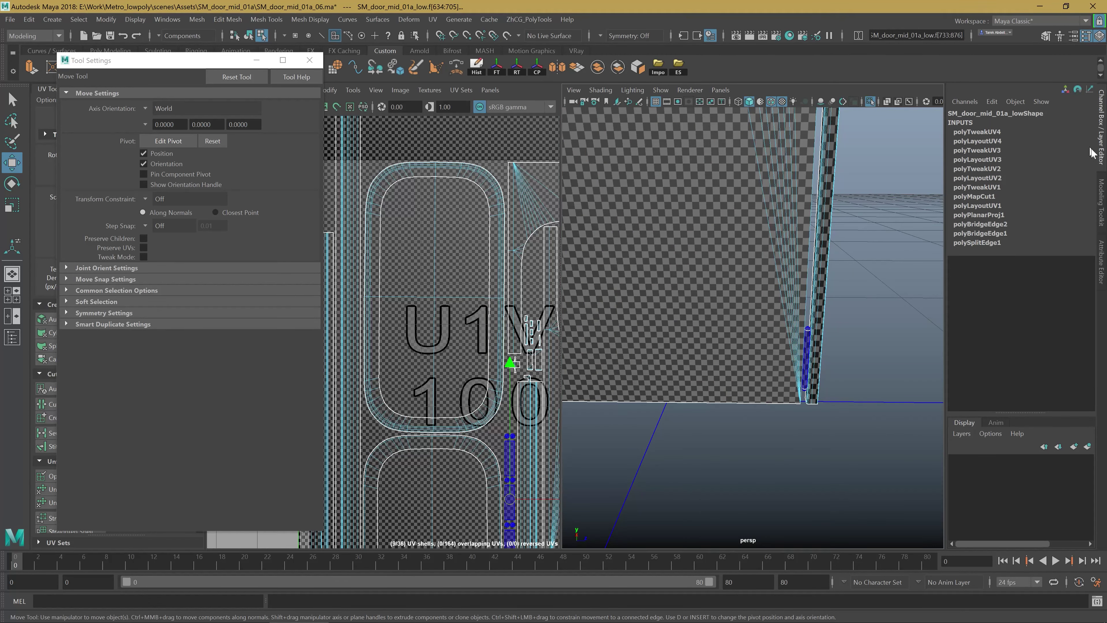
click(1101, 194)
click(1104, 153)
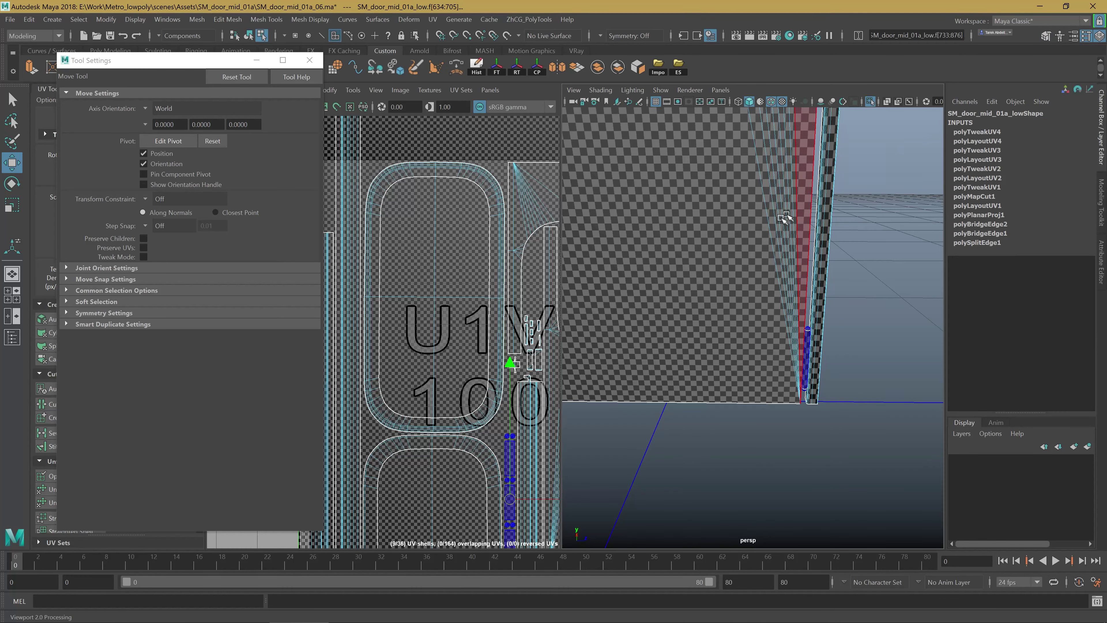
alt+drag(784, 217, 776, 261)
right_drag(751, 240, 726, 212)
Step: Open the door object's name SM_door_mid_01a_low for editing in the Channel Box
key(bracketleft)
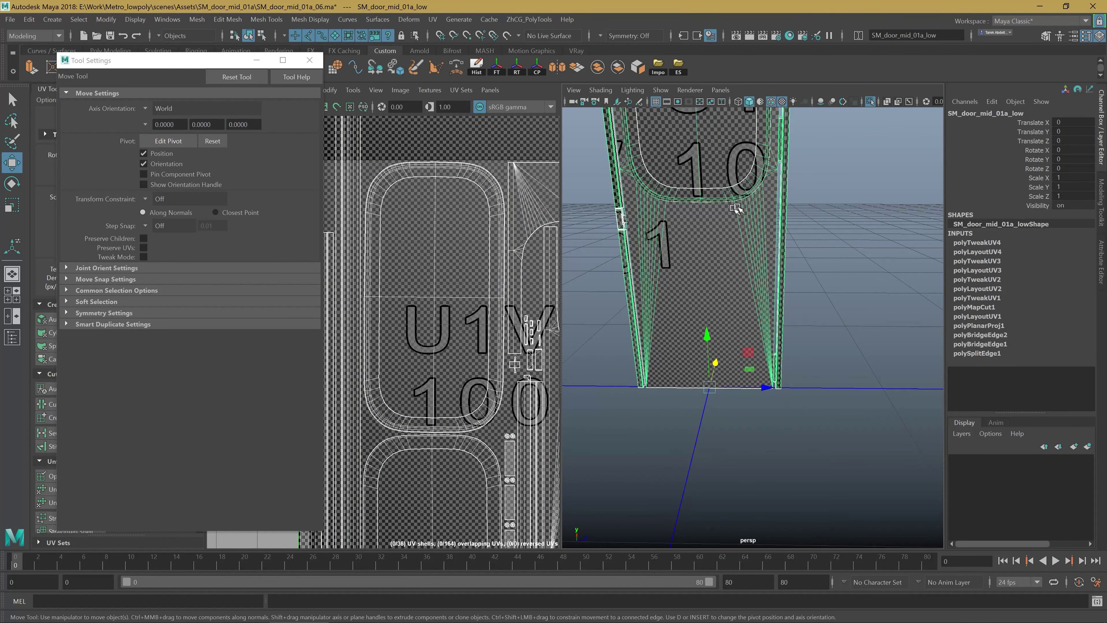
click(1002, 113)
key(bracketleft)
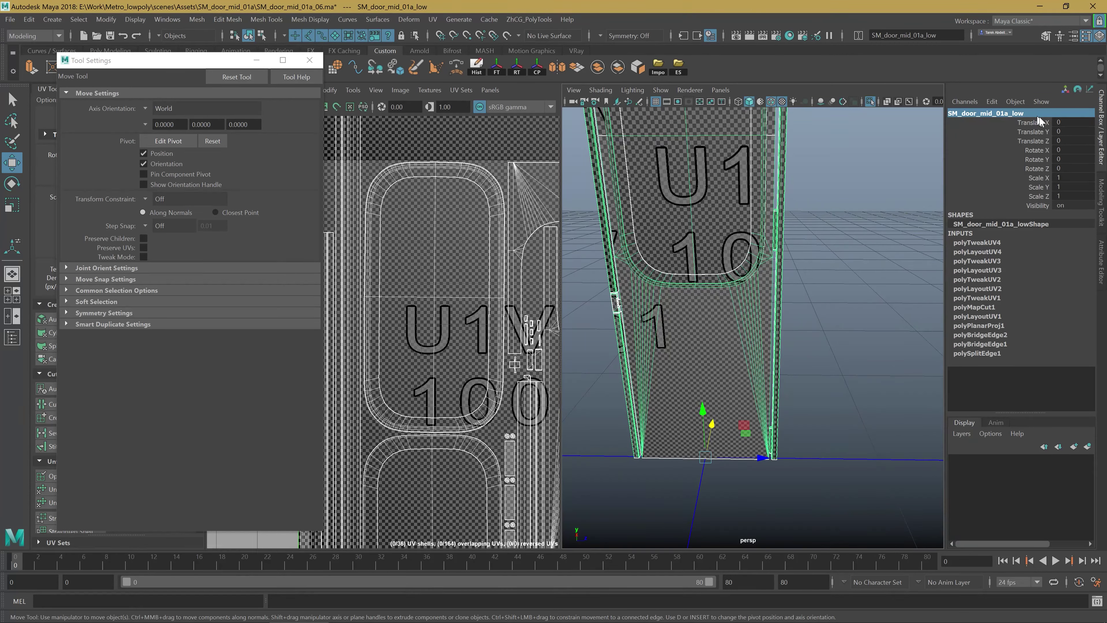
double_click(1027, 115)
double_click(1026, 114)
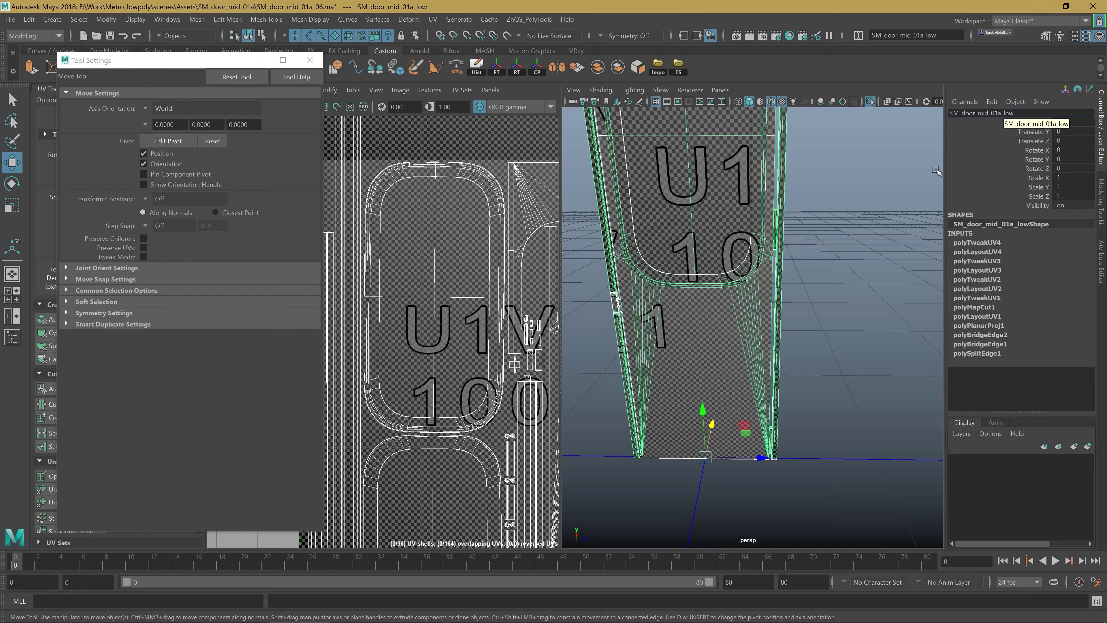
click(1038, 114)
key(bracketleft)
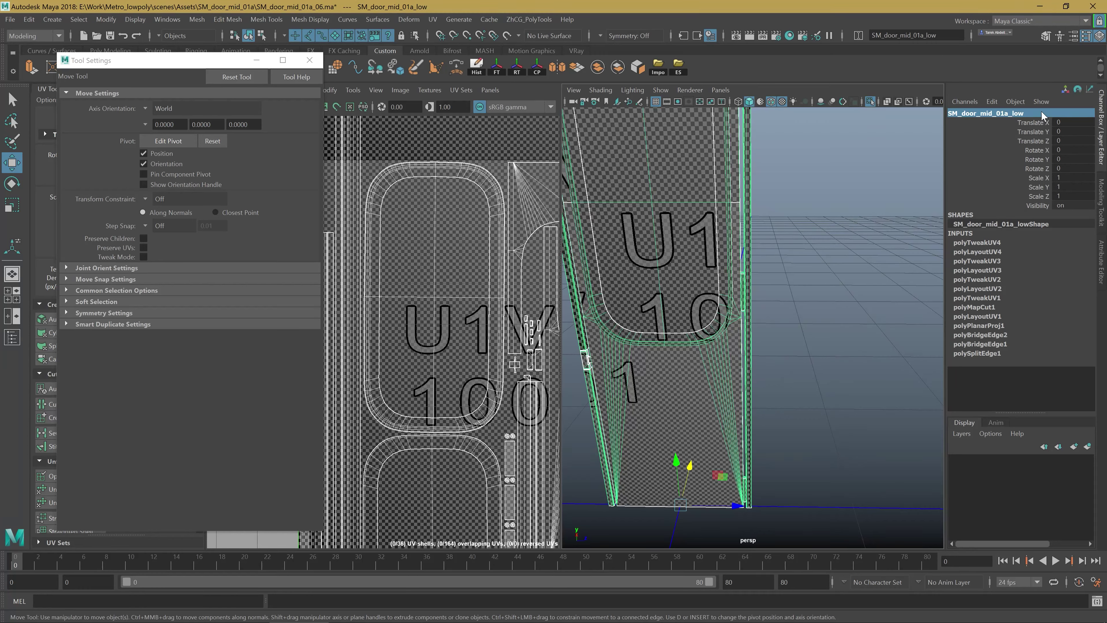
mouse_move(722, 206)
alt+mouse_down()
mouse_move(680, 319)
mouse_move(725, 275)
mouse_move(786, 322)
mouse_move(741, 279)
alt+mouse_up()
Step: Edit the door's name in the Channel Box, narrowing the text selection, and view the door from another angle
double_click(1002, 113)
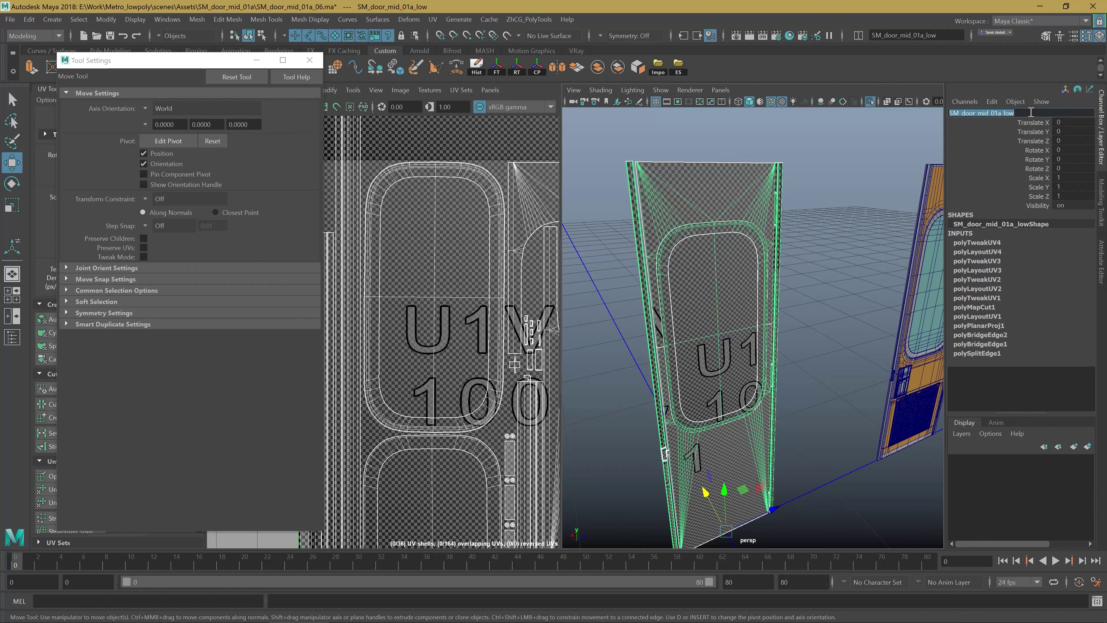
drag(1016, 113, 1004, 113)
drag(1022, 113, 1006, 113)
drag(1015, 113, 1004, 124)
alt+middle_drag(770, 239, 785, 262)
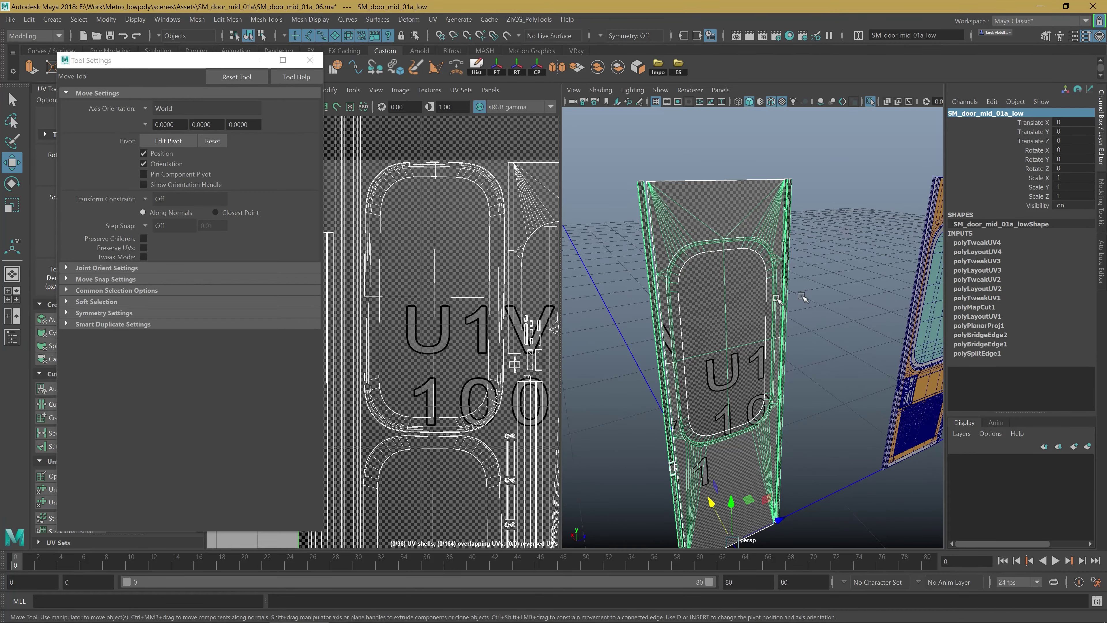
scroll(786, 266, up, 2)
scroll(805, 262, up, 2)
scroll(787, 266, up, 3)
scroll(787, 266, down, 2)
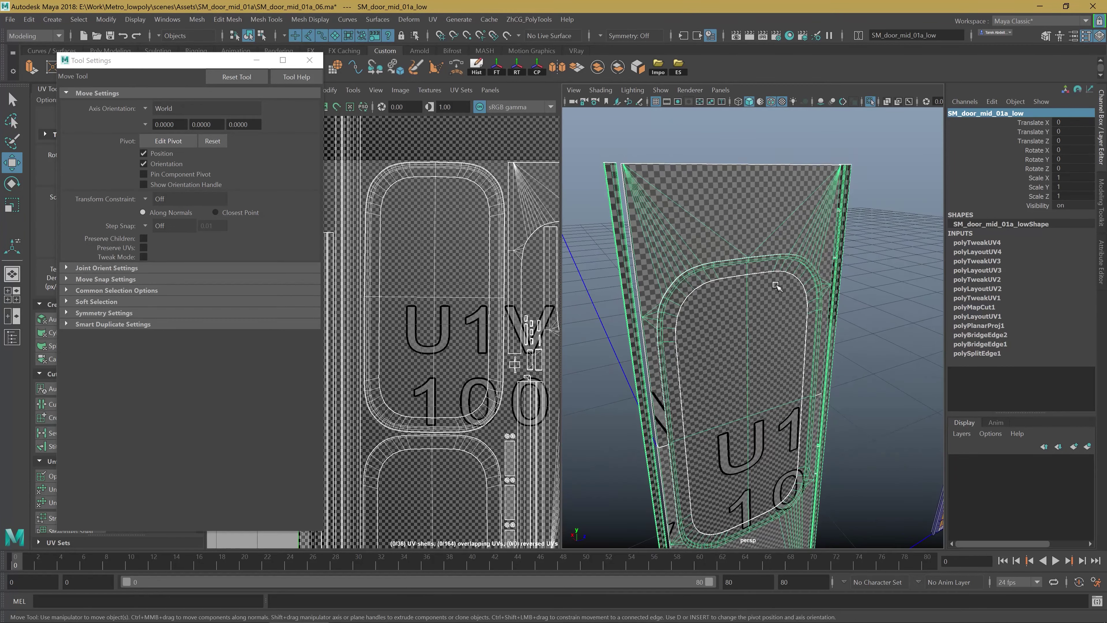
scroll(780, 271, down, 3)
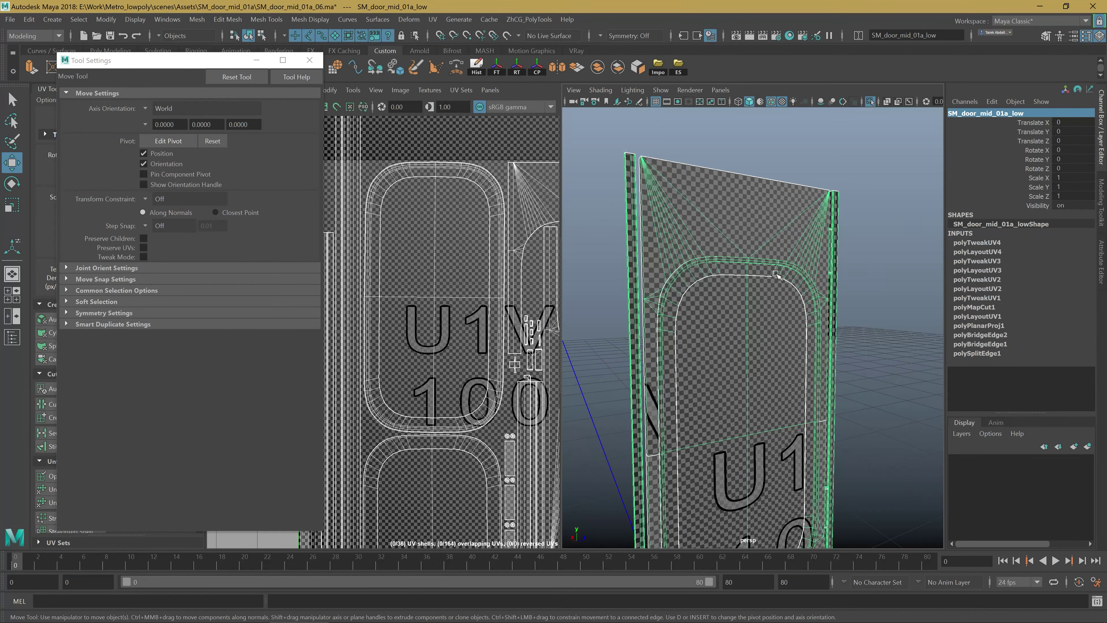
Step: Keep the name SM_door_mid_01a_low unchanged and view the checker-textured door head-on
double_click(1038, 112)
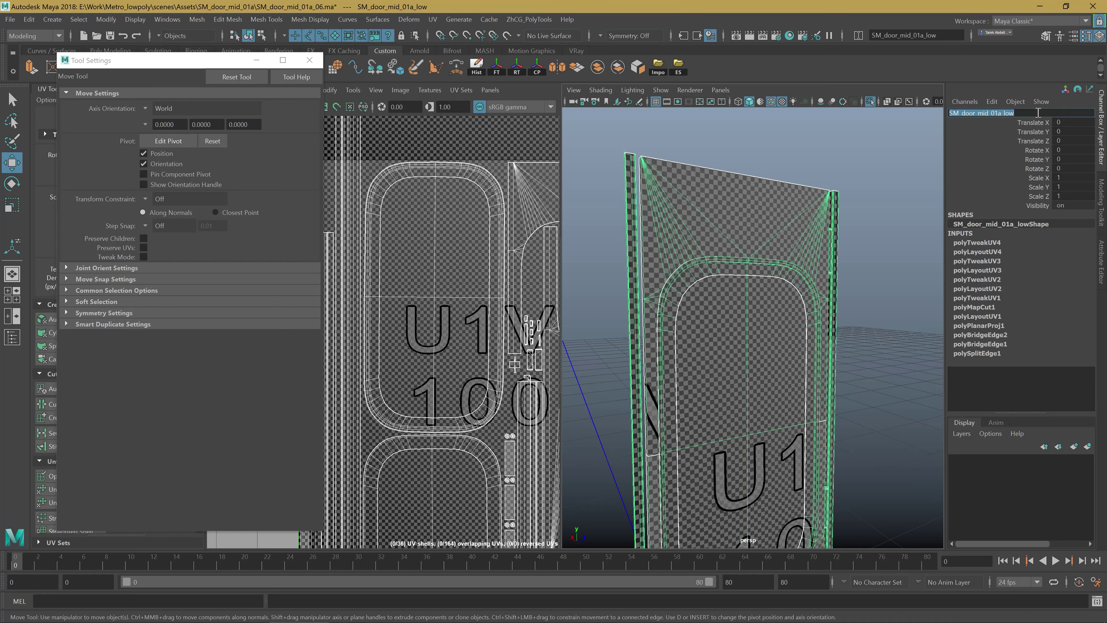
key(End)
key(shift+Left)
key(shift+Left)
key(shift+Left)
click(1048, 114)
mouse_move(877, 177)
alt+mouse_down()
mouse_move(773, 222)
mouse_move(857, 230)
mouse_move(872, 218)
alt+mouse_up()
double_click(1023, 113)
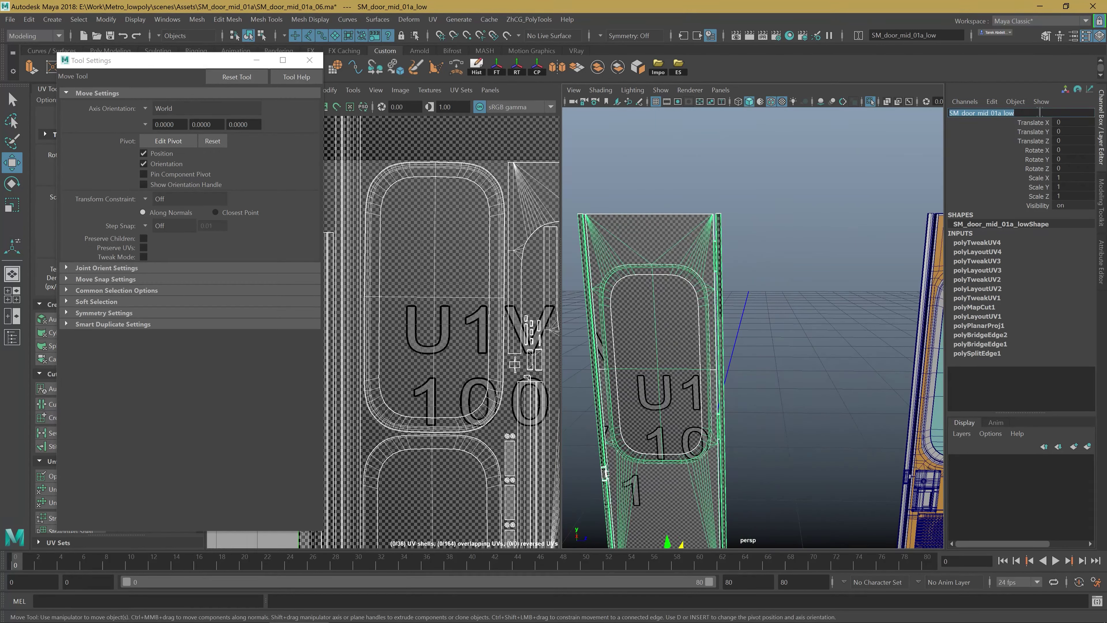
drag(1029, 113, 1003, 113)
mouse_move(748, 225)
alt+mouse_down()
mouse_move(667, 191)
mouse_move(744, 221)
alt+mouse_up()
alt+drag(715, 257, 711, 233)
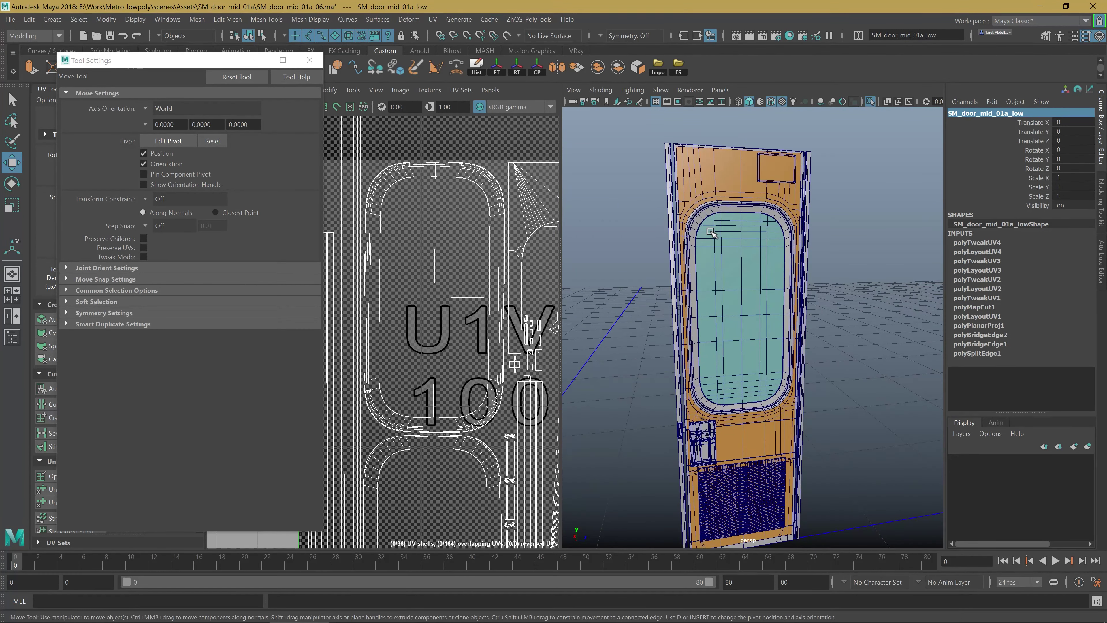
Step: Maximize the perspective view, select SM_door_mid_01a_high, and display it unsmoothed
key(space)
click(592, 223)
scroll(661, 221, down, 2)
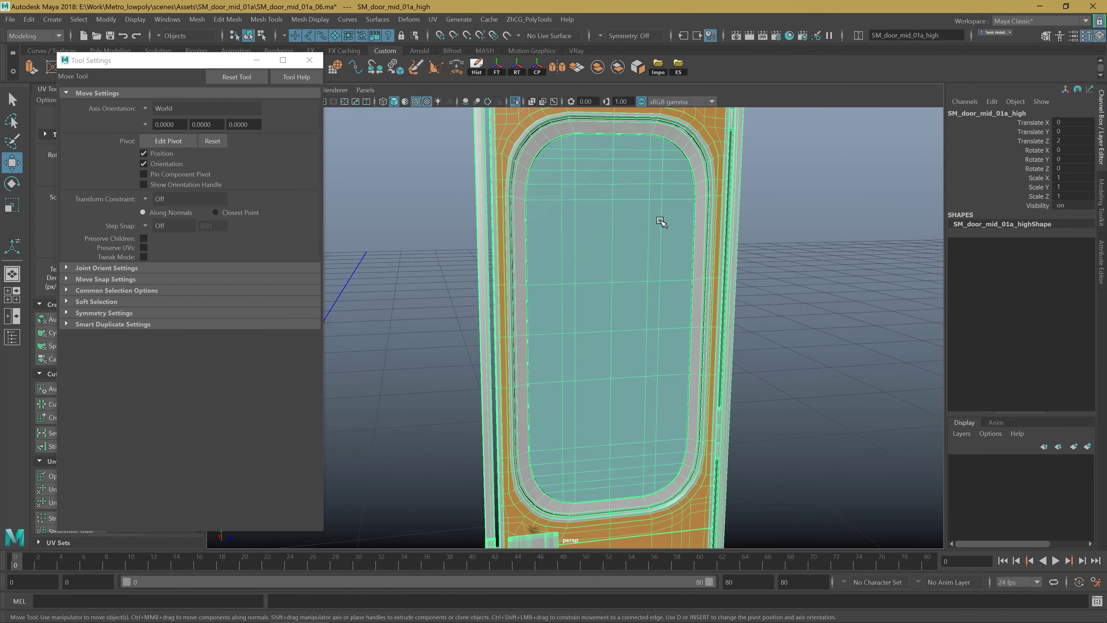
scroll(660, 221, down, 3)
scroll(661, 221, down, 2)
alt+drag(613, 295, 665, 276)
key(1)
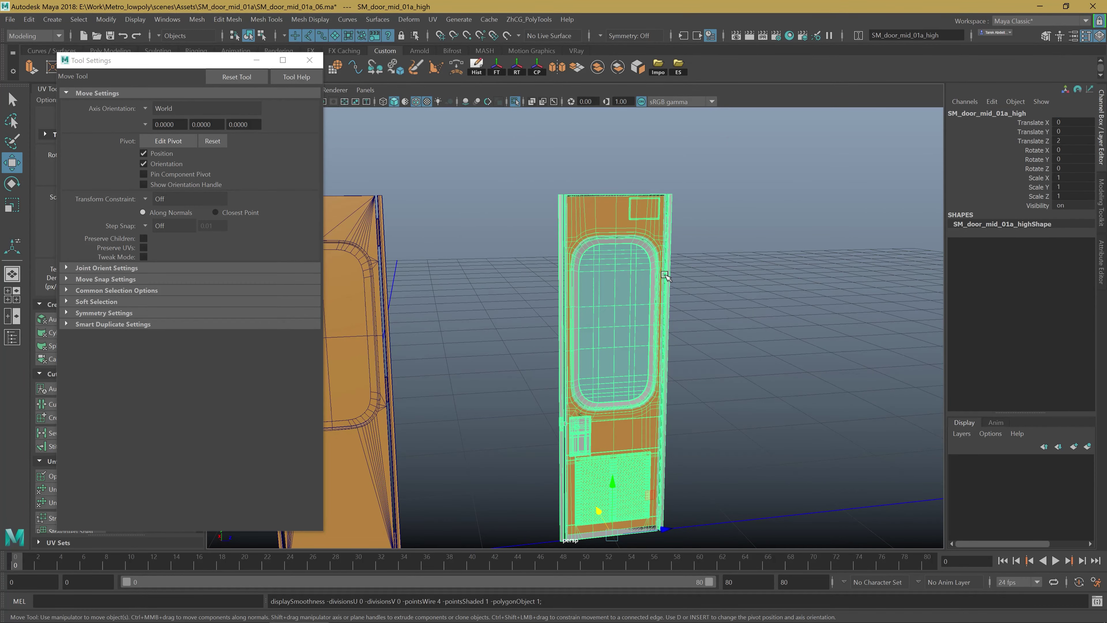
Step: Zoom in on the high-poly door, open and close the Mesh menu, and switch to Face mode
scroll(665, 276, up, 2)
scroll(666, 277, up, 2)
scroll(666, 278, up, 2)
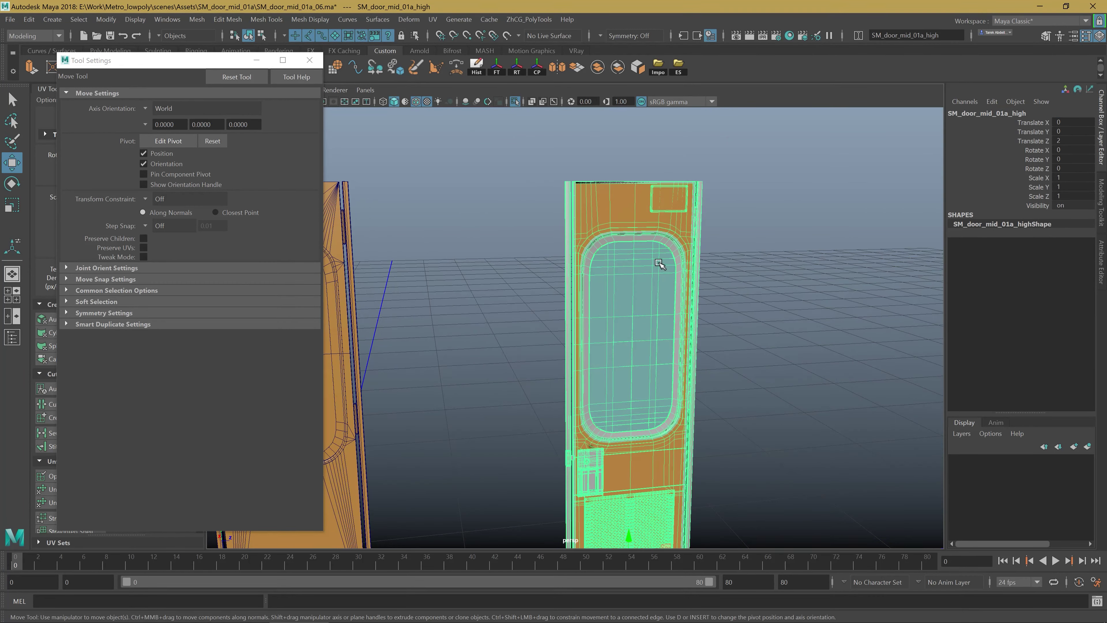
scroll(660, 264, up, 2)
scroll(660, 279, up, 2)
scroll(698, 258, up, 2)
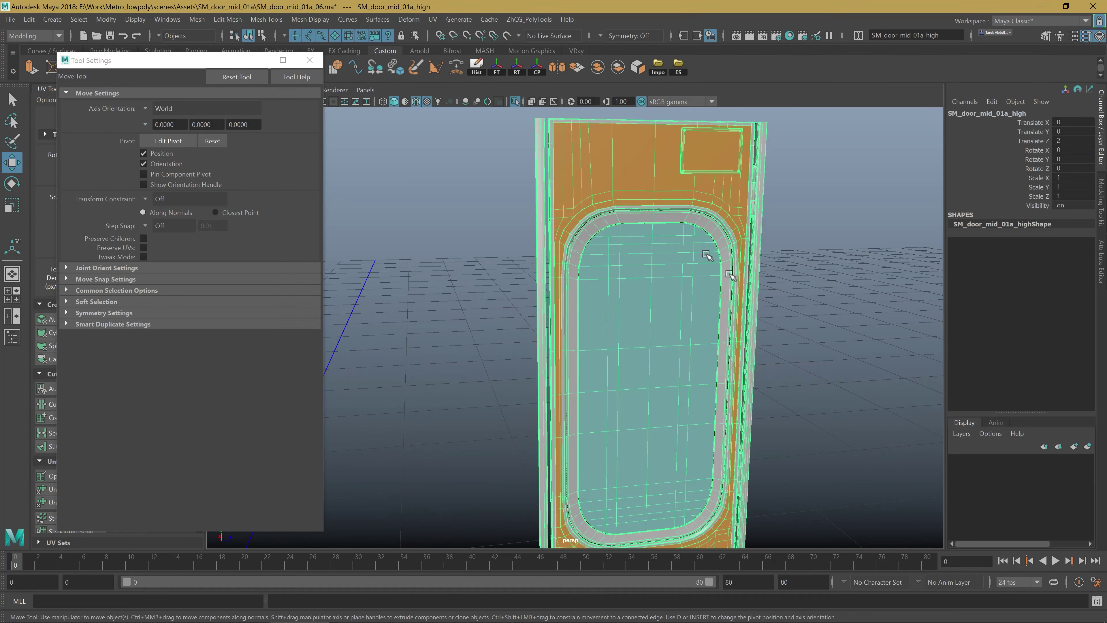
scroll(683, 332, up, 2)
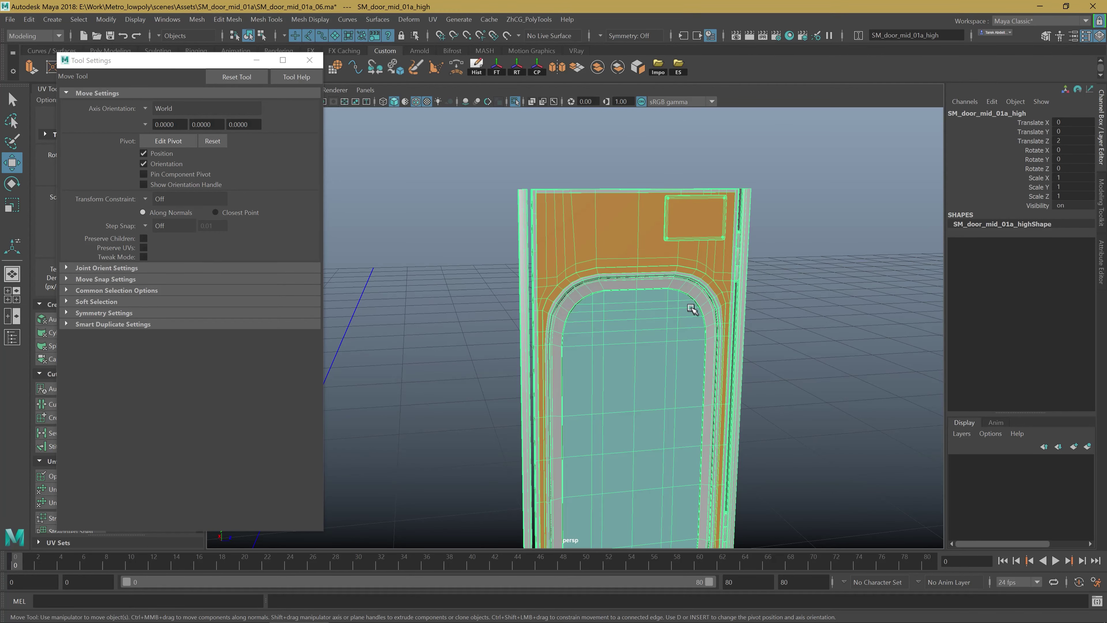
alt+middle_drag(676, 267, 684, 296)
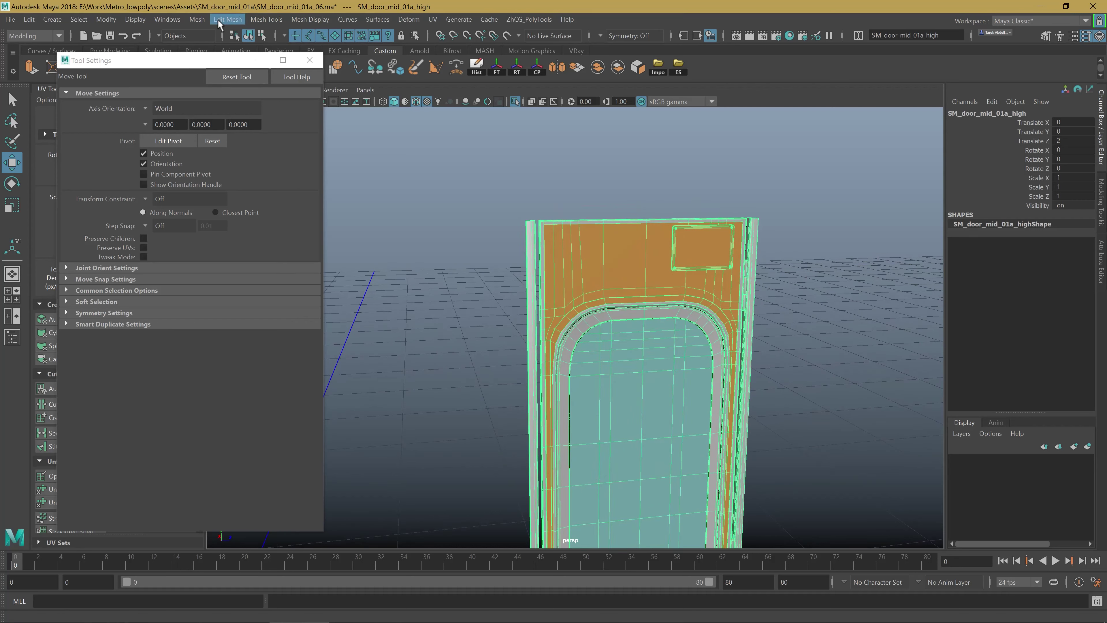
click(197, 19)
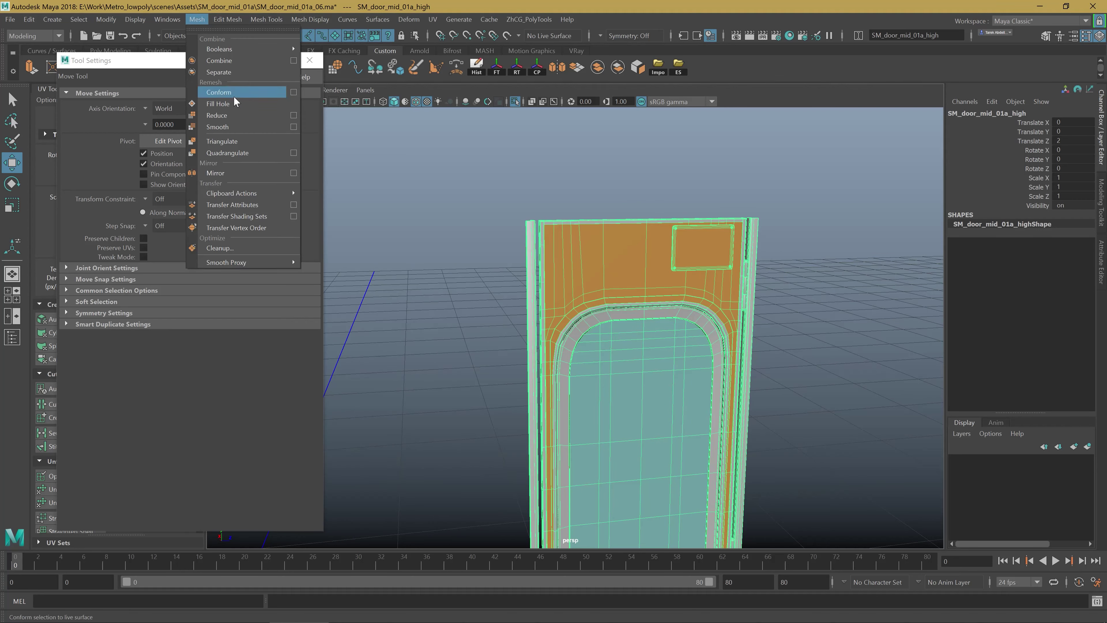
click(267, 19)
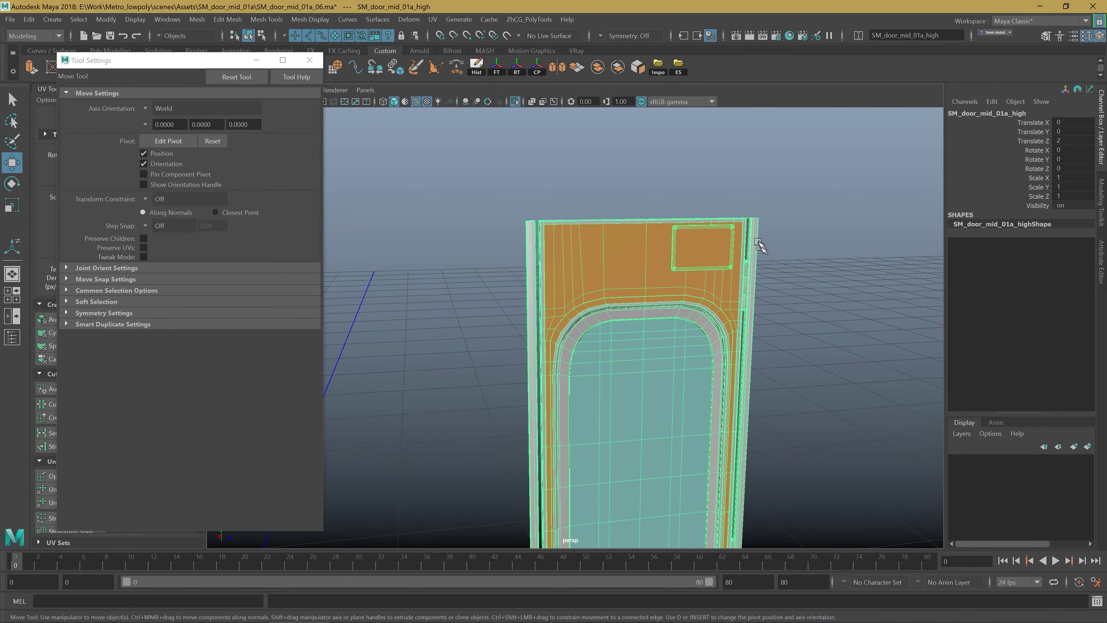
mouse_move(749, 227)
alt+mouse_down()
mouse_move(639, 277)
mouse_move(640, 306)
mouse_move(679, 302)
mouse_move(694, 287)
mouse_move(694, 240)
mouse_move(715, 240)
mouse_move(654, 227)
alt+mouse_up()
key(F11)
Step: Select the rim's outer bevel face loops and a large region of the door panel
click(656, 236)
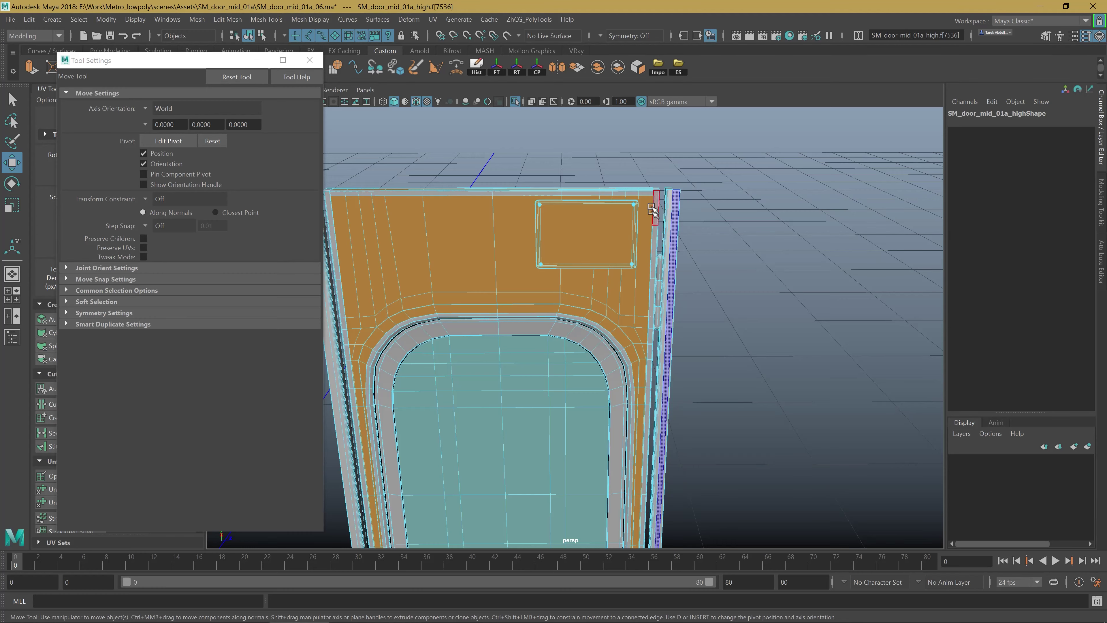
scroll(656, 235, up, 5)
alt+drag(604, 399, 621, 349)
double_click(623, 347)
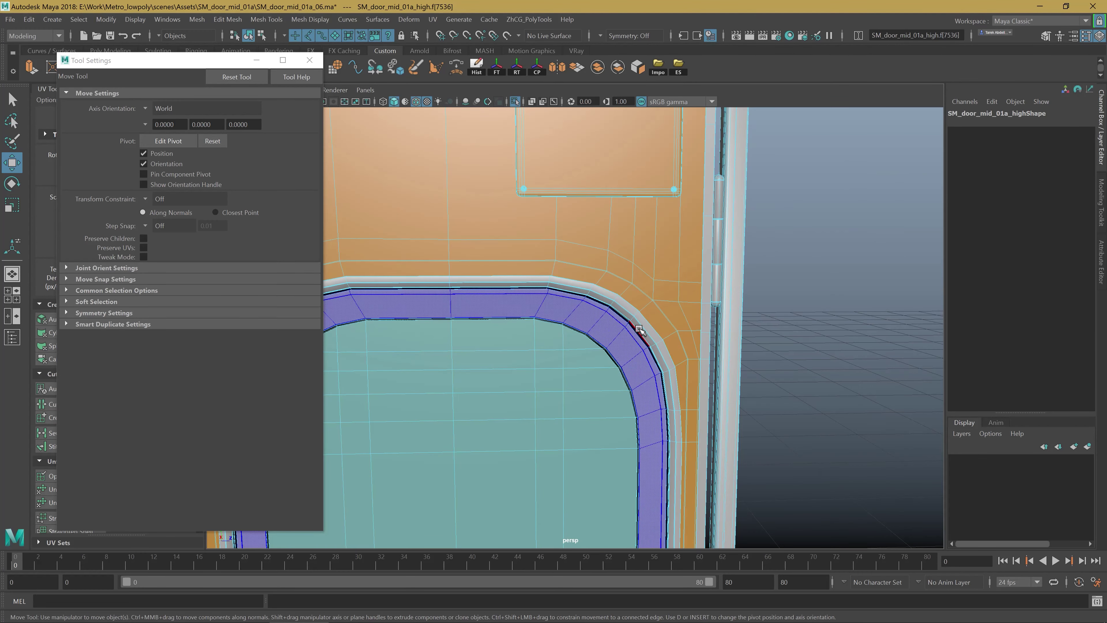
double_click(644, 330)
double_click(672, 249)
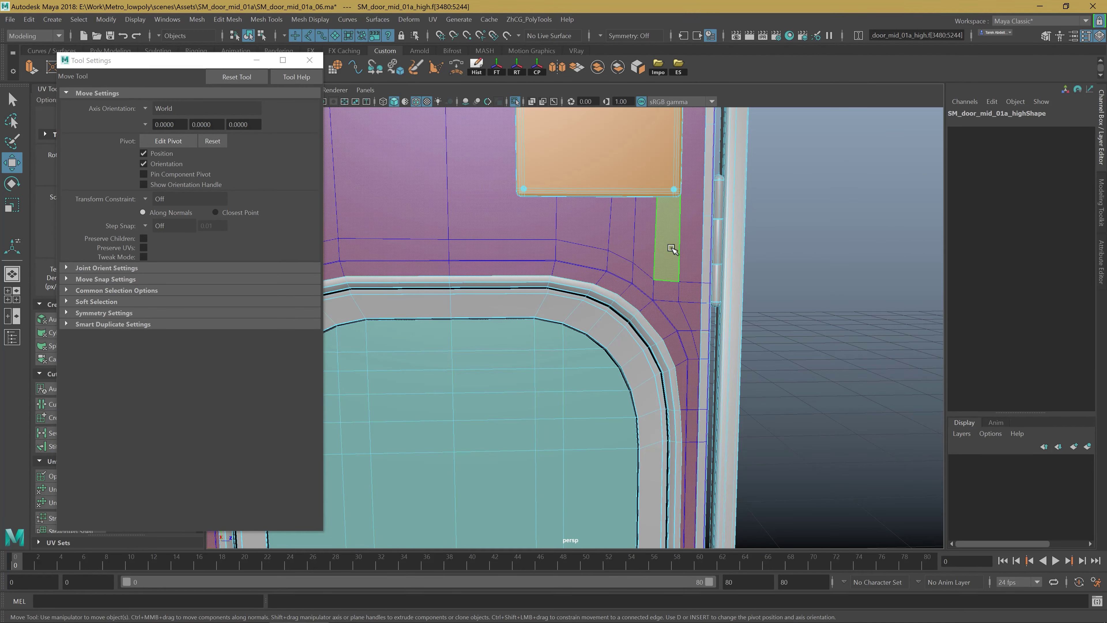
mouse_move(672, 249)
alt+mouse_down()
mouse_move(610, 299)
mouse_move(543, 247)
alt+mouse_up()
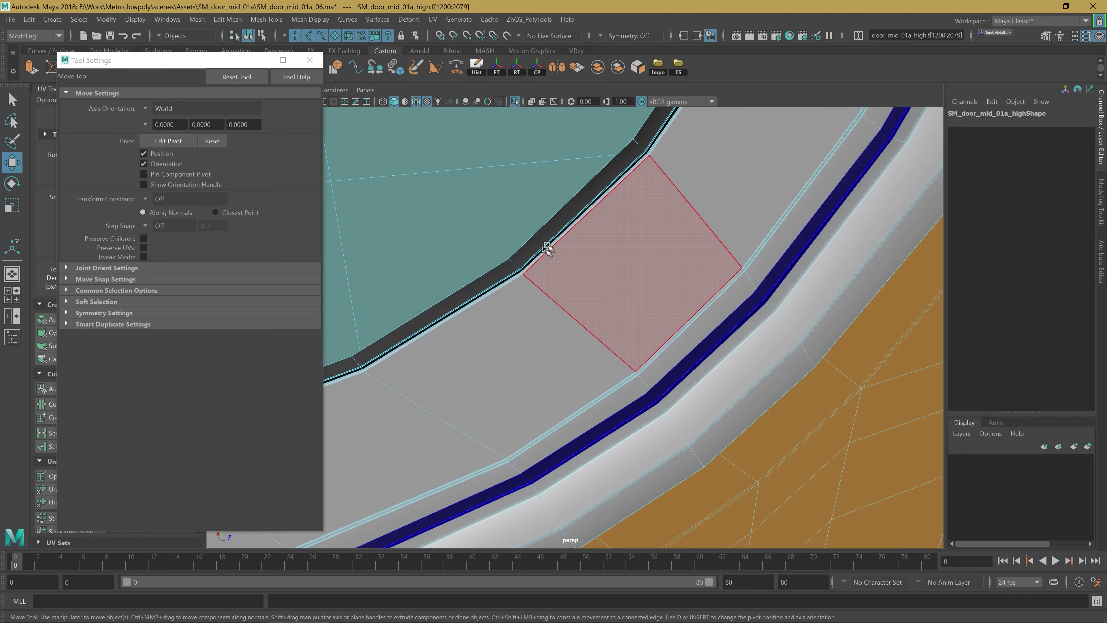
Step: Inspect the window rim by selecting its bevel loop, inner strip and outer strip in turn
double_click(556, 223)
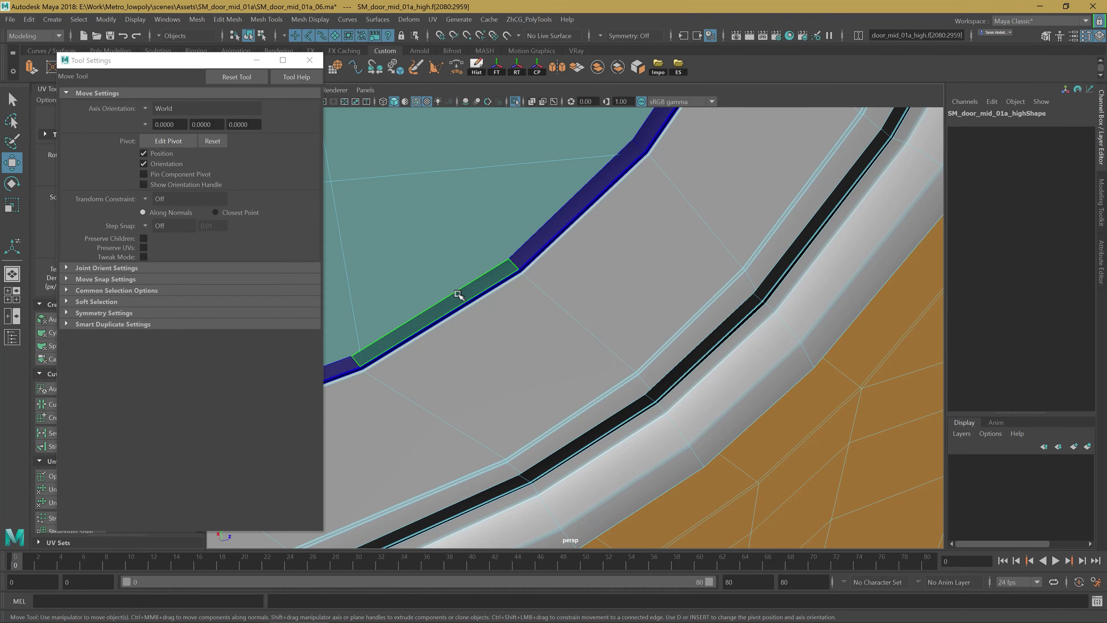
alt+drag(716, 324, 680, 379)
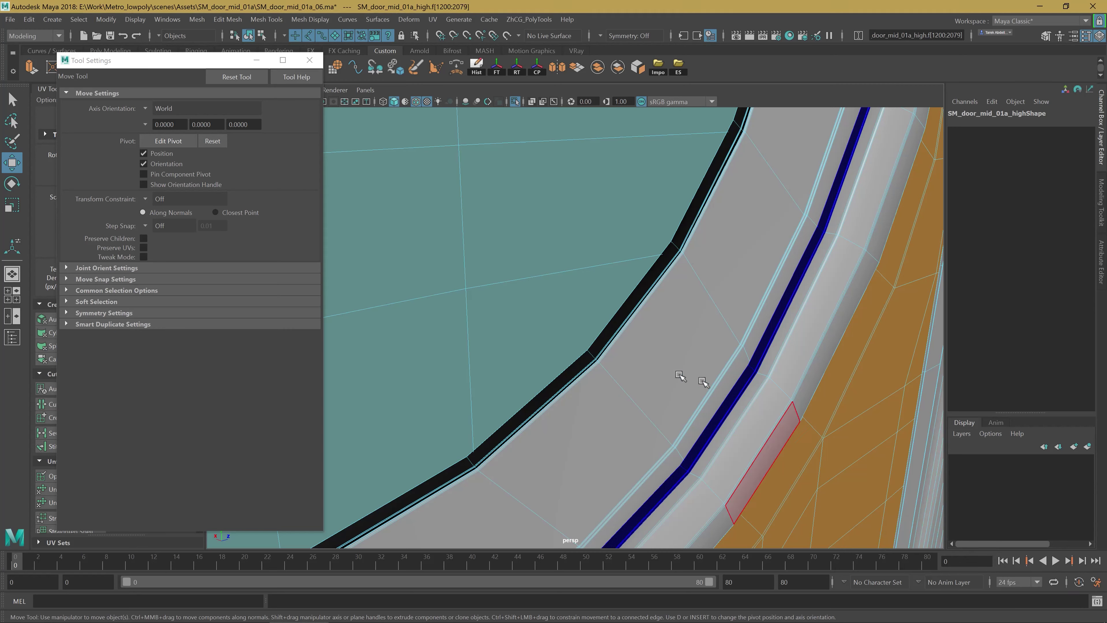
double_click(617, 320)
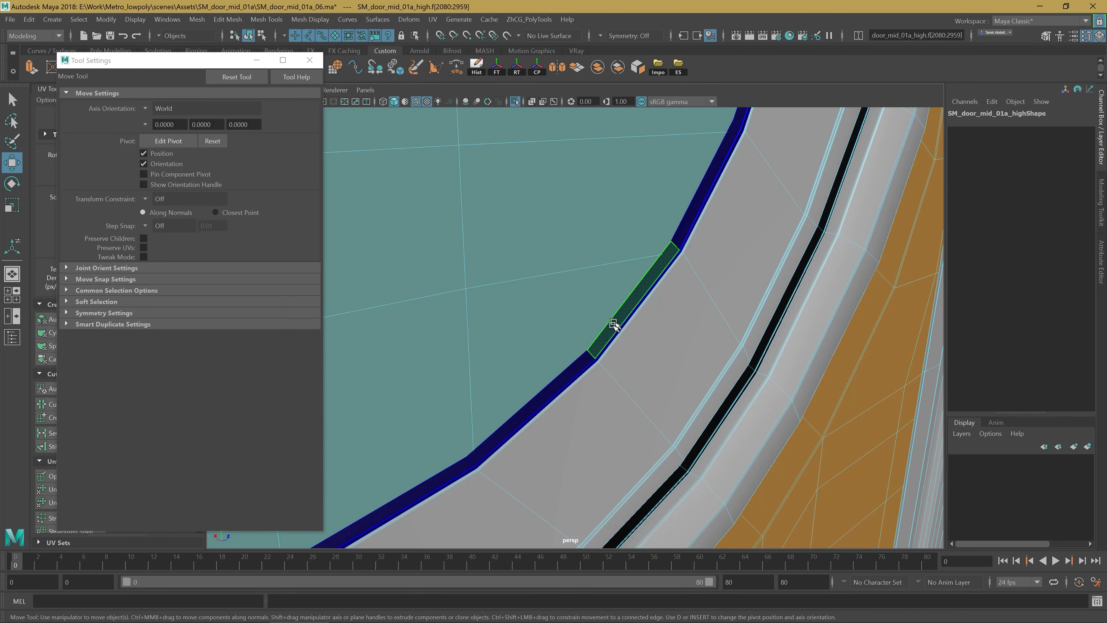
double_click(730, 400)
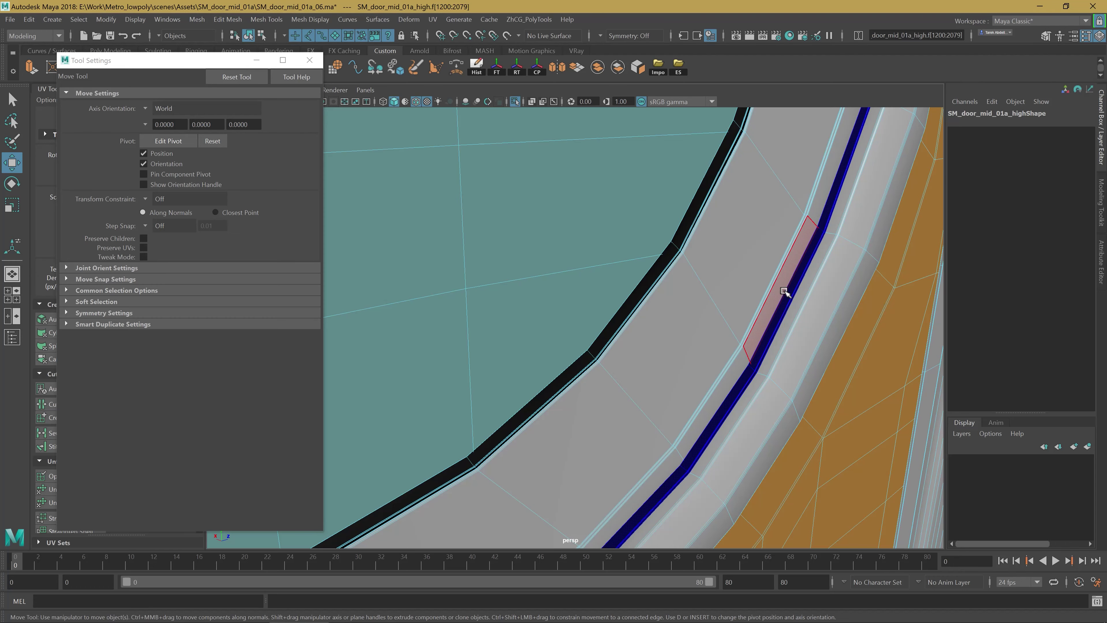
Step: Orbit down through the window to the lower panel and zoom in on the lock plate
mouse_move(784, 291)
alt+mouse_down()
mouse_move(723, 266)
mouse_move(506, 321)
mouse_move(585, 285)
mouse_move(672, 358)
mouse_move(603, 297)
mouse_move(566, 218)
mouse_move(631, 271)
mouse_move(606, 224)
mouse_move(626, 308)
mouse_move(619, 301)
alt+mouse_up()
alt+right_drag(619, 301, 592, 283)
mouse_move(592, 284)
alt+mouse_down()
mouse_move(610, 383)
mouse_move(676, 324)
mouse_move(647, 434)
alt+mouse_up()
scroll(647, 435, up, 5)
alt+middle_drag(780, 383, 603, 346)
scroll(603, 346, up, 2)
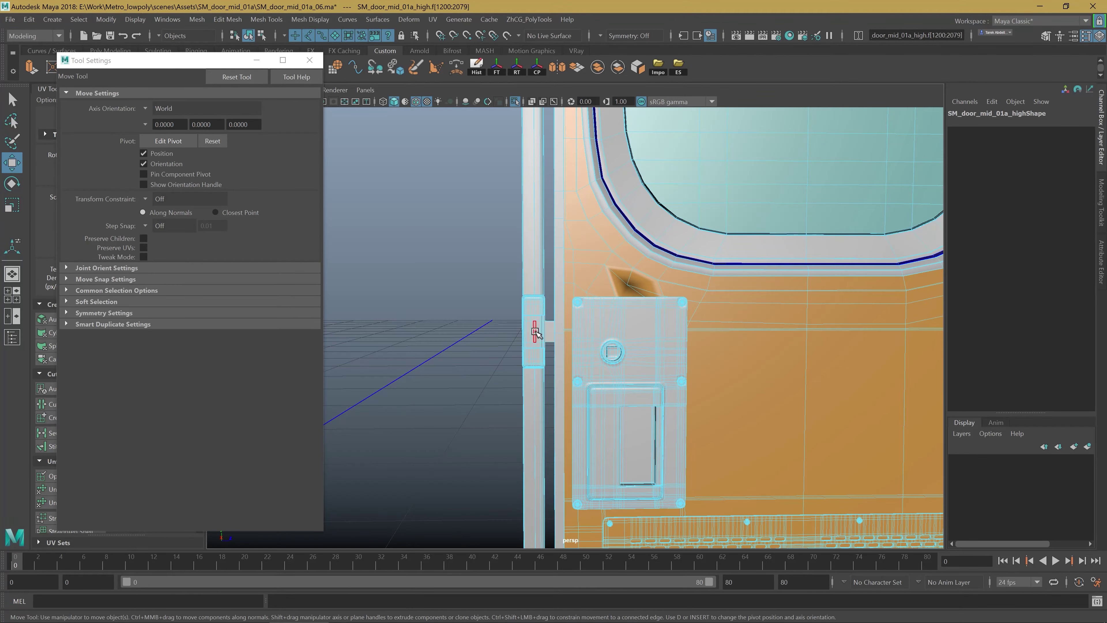
Step: Select the handle piece on the high-poly door's edge and adjust the view around it
click(536, 333)
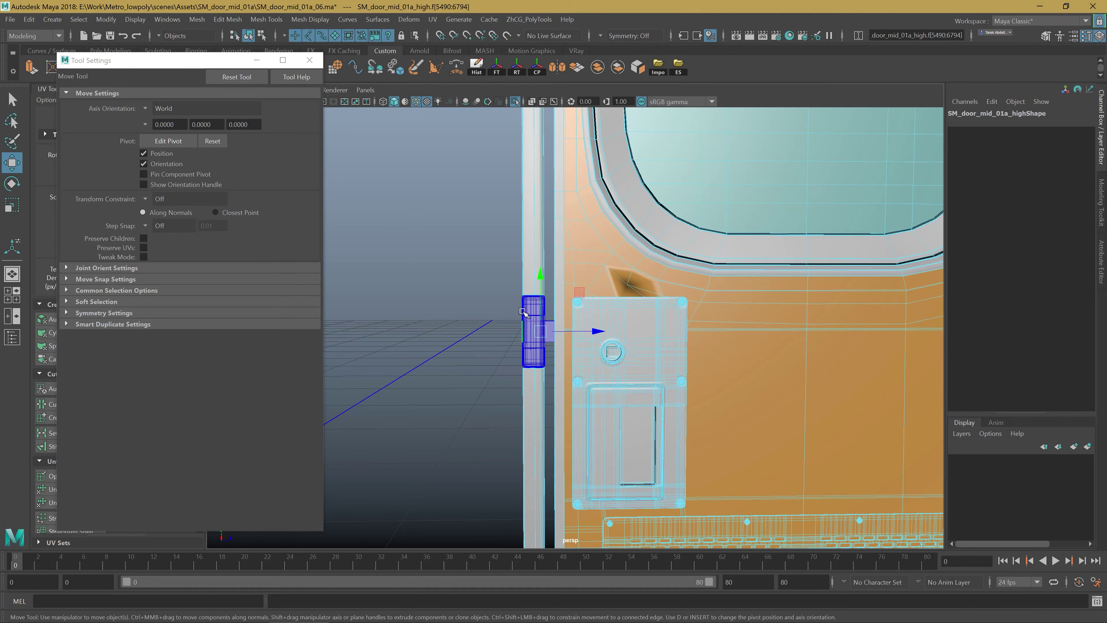
scroll(525, 305, up, 2)
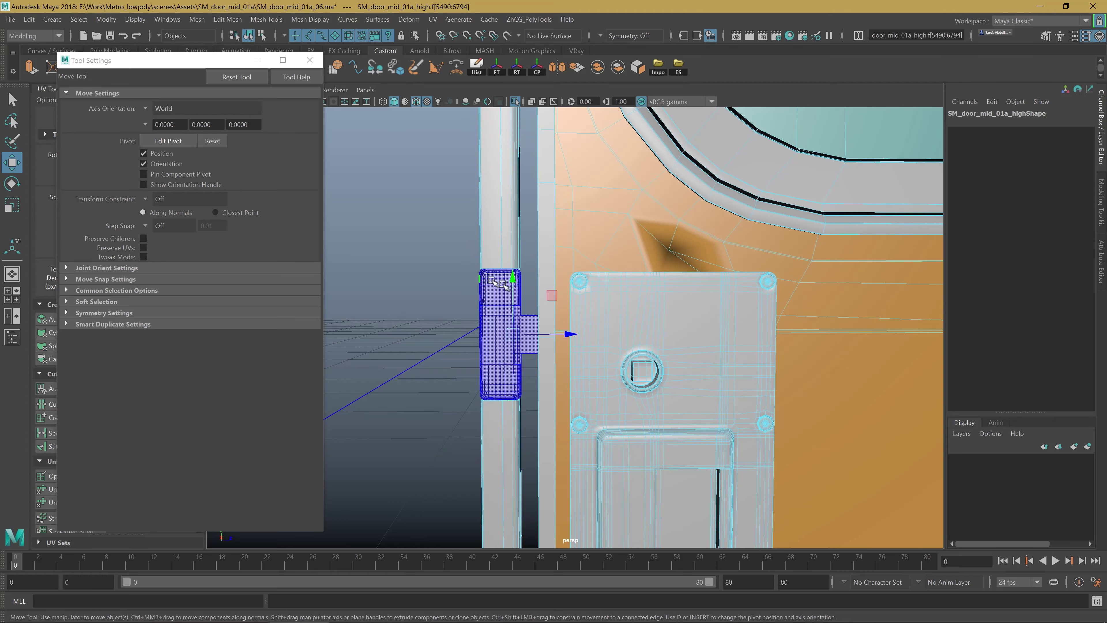
scroll(493, 282, down, 5)
scroll(700, 289, up, 2)
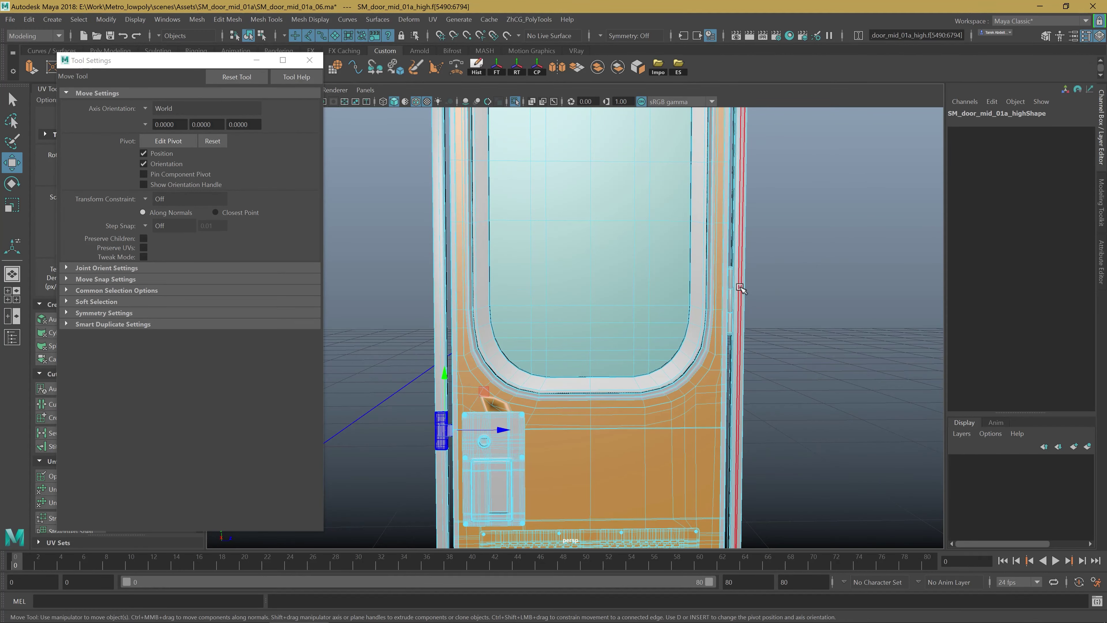
alt+middle_drag(525, 407, 548, 399)
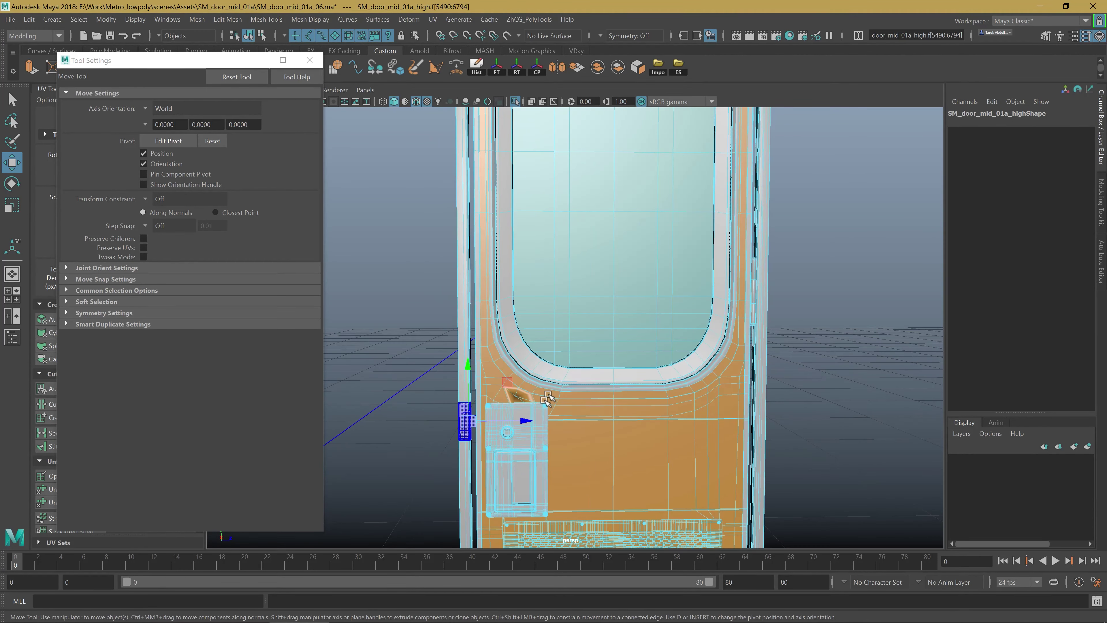
Step: Undo the accidental window-glass face selection, keeping the latch bolt faces selected
click(756, 268)
alt+drag(750, 266, 717, 198)
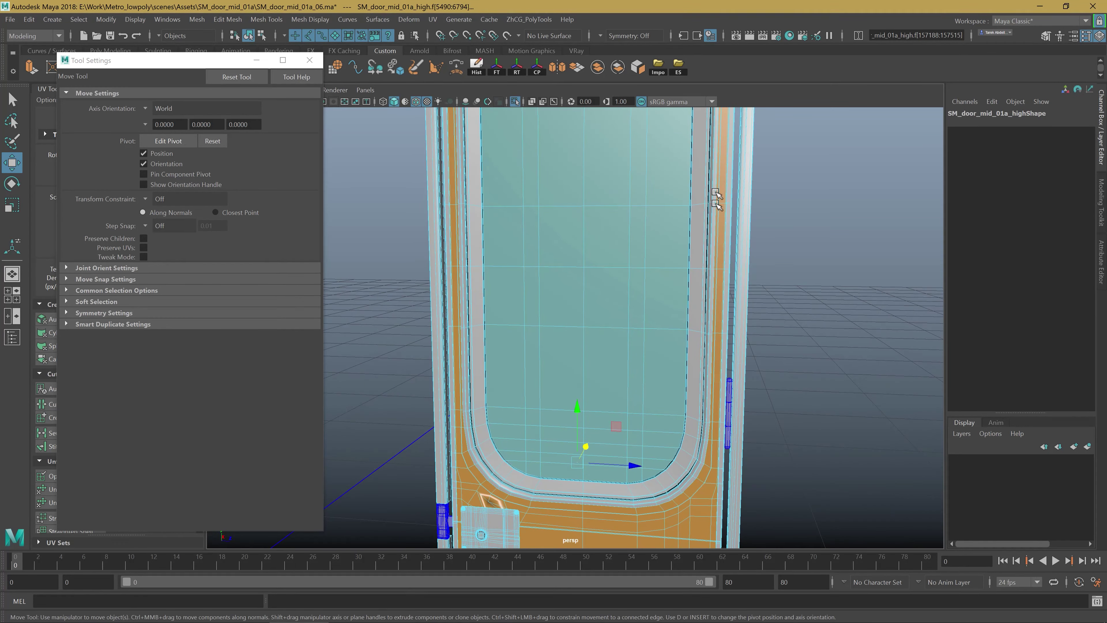
key(ctrl+z)
key(ctrl+z)
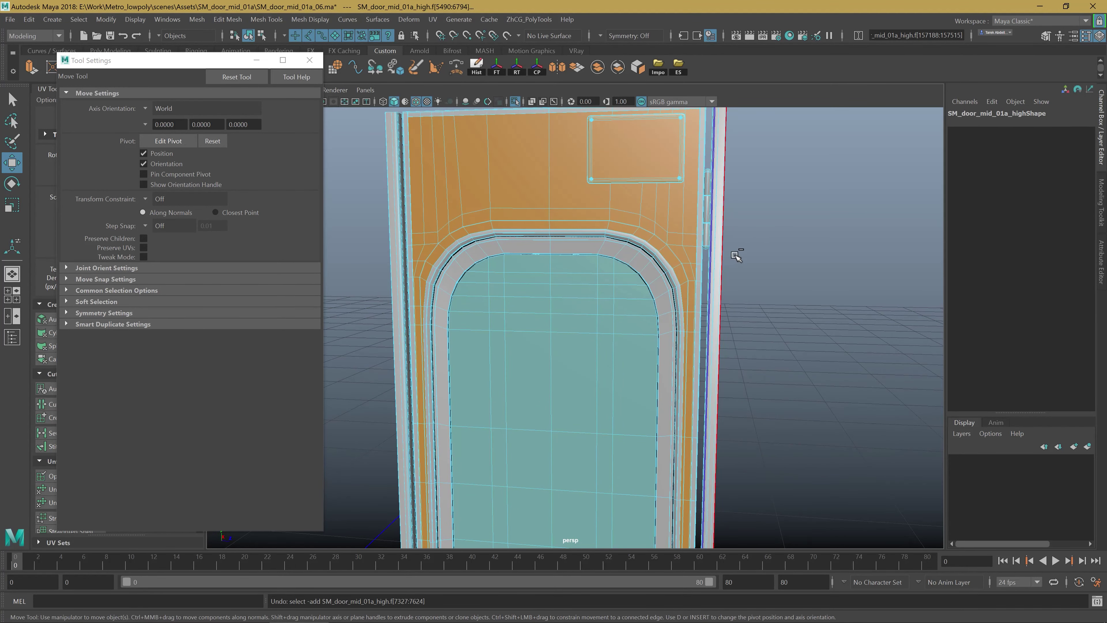